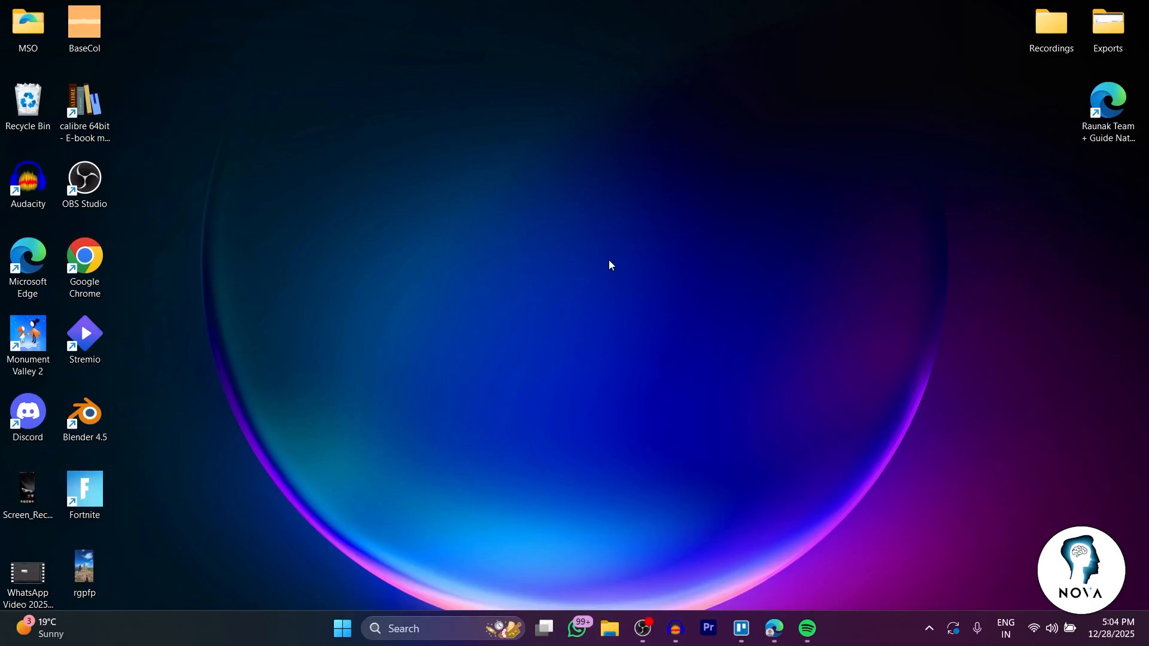
Step: Open Task Manager in a maximized window and end the Spotify task, including the Spotify entry that remains in the process list
key("ctrl+shift+Escape")
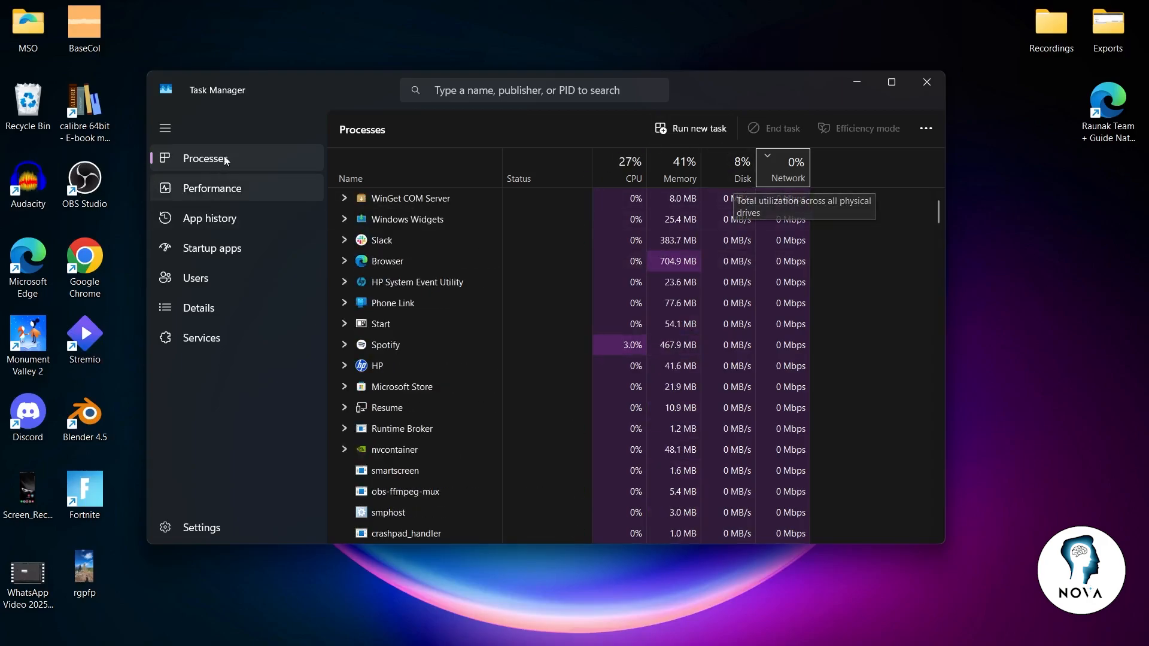
left_click(890, 82)
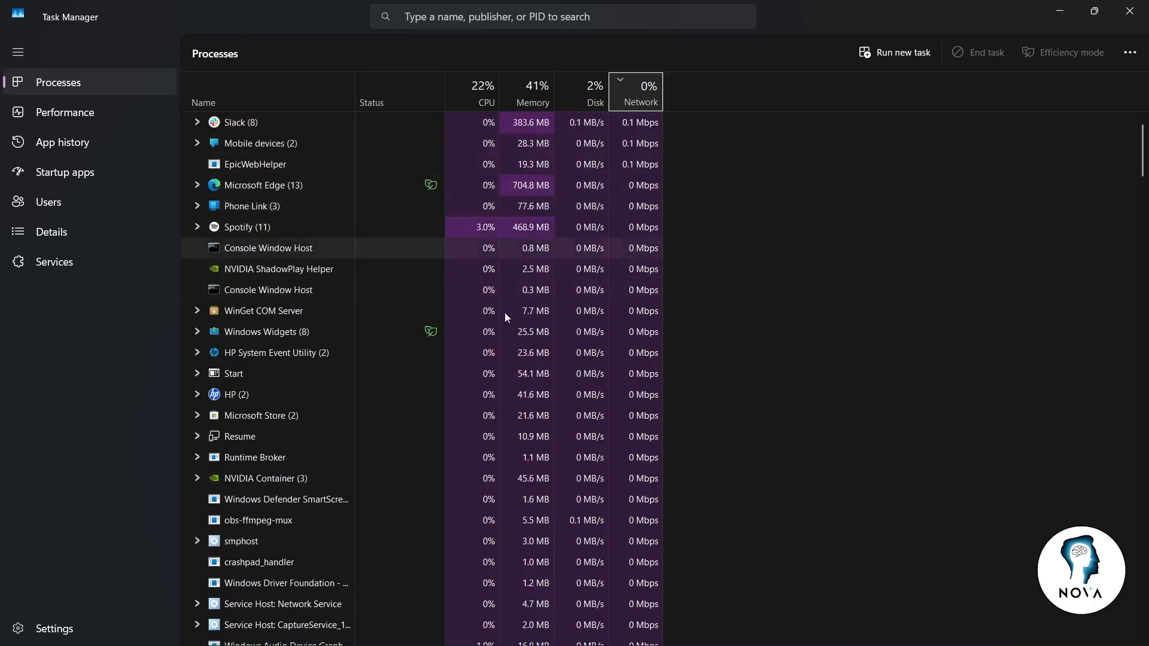
left_click(465, 250)
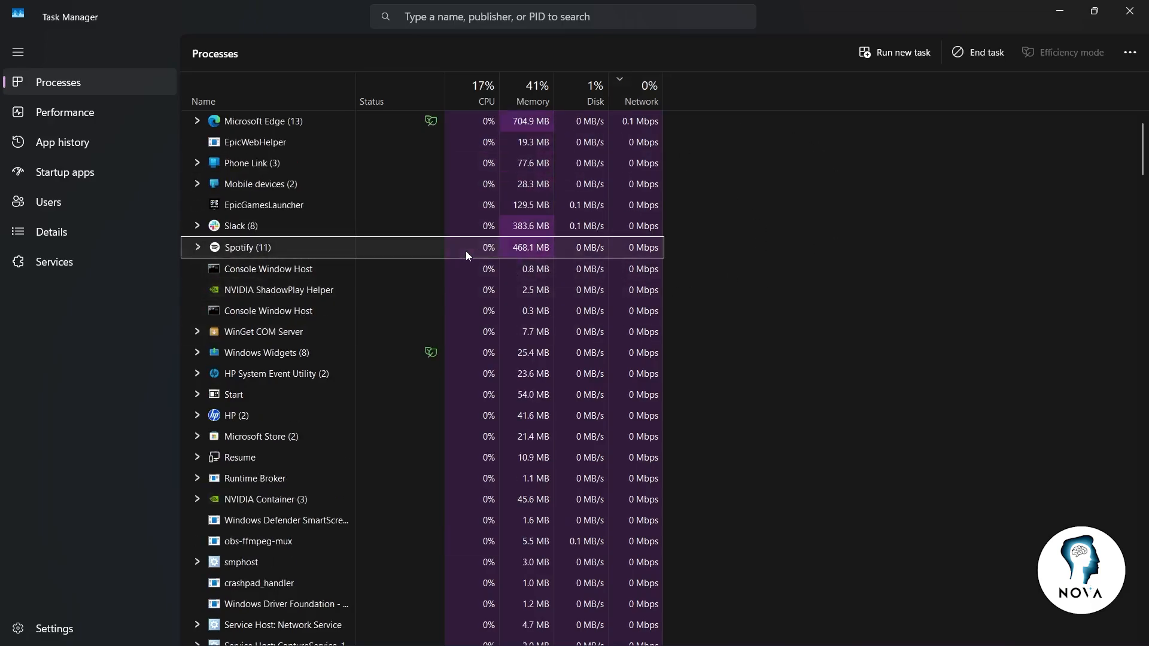
right_click(348, 247)
left_click(200, 251)
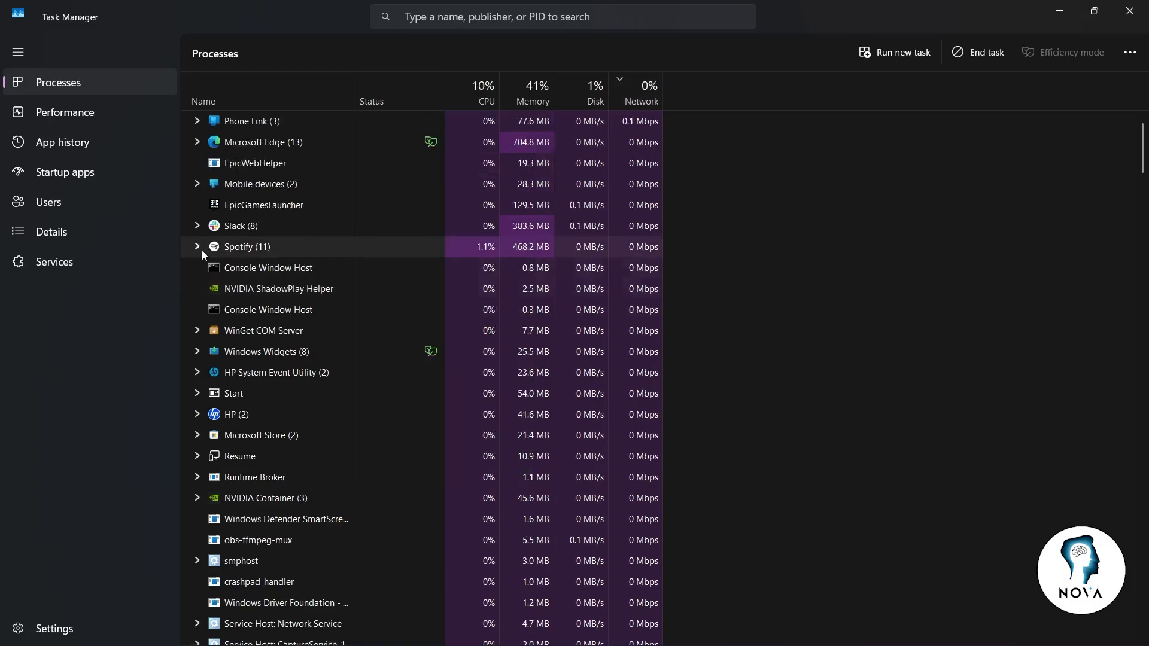
left_click(199, 251)
right_click(257, 245)
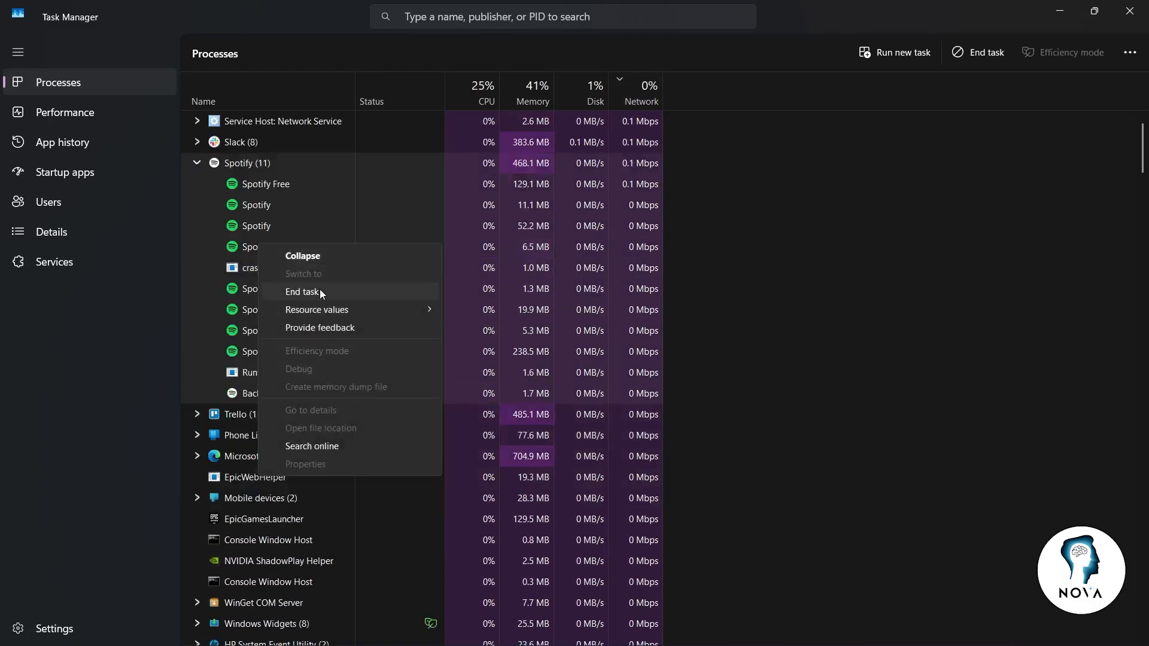
left_click(320, 290)
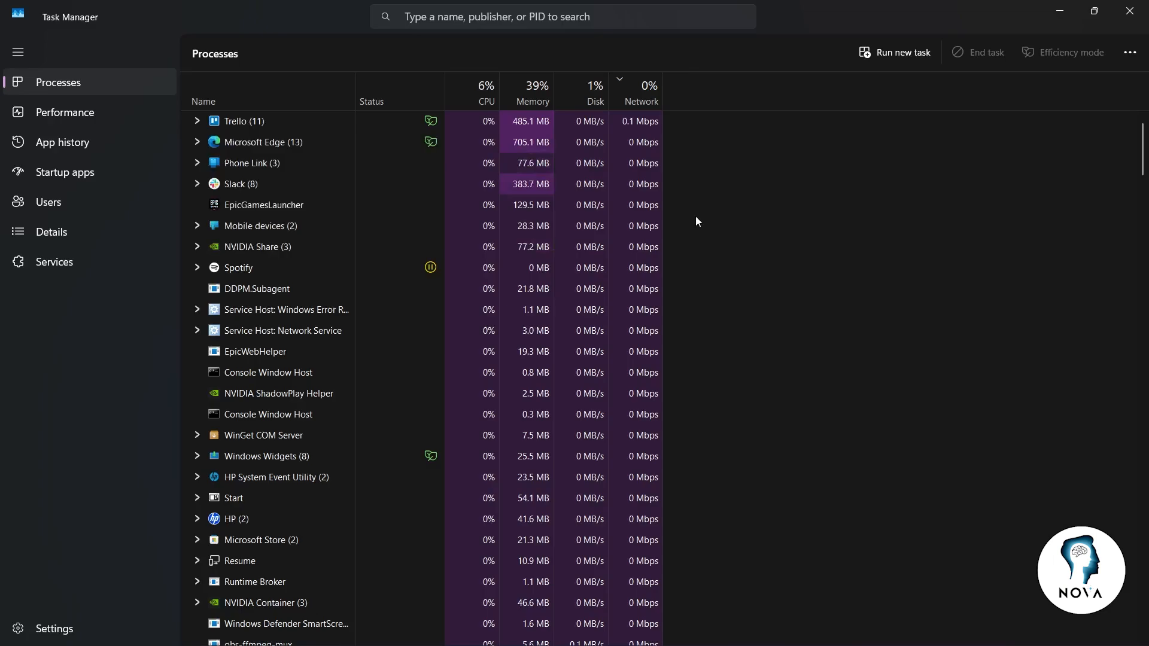
right_click(260, 270)
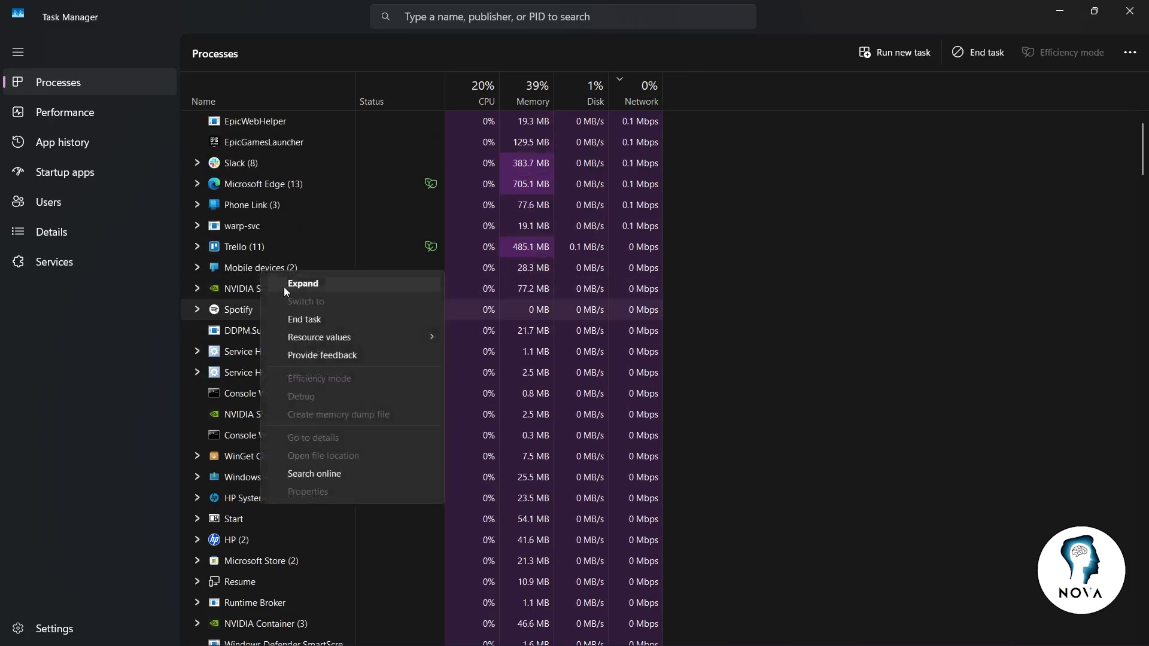
left_click(321, 318)
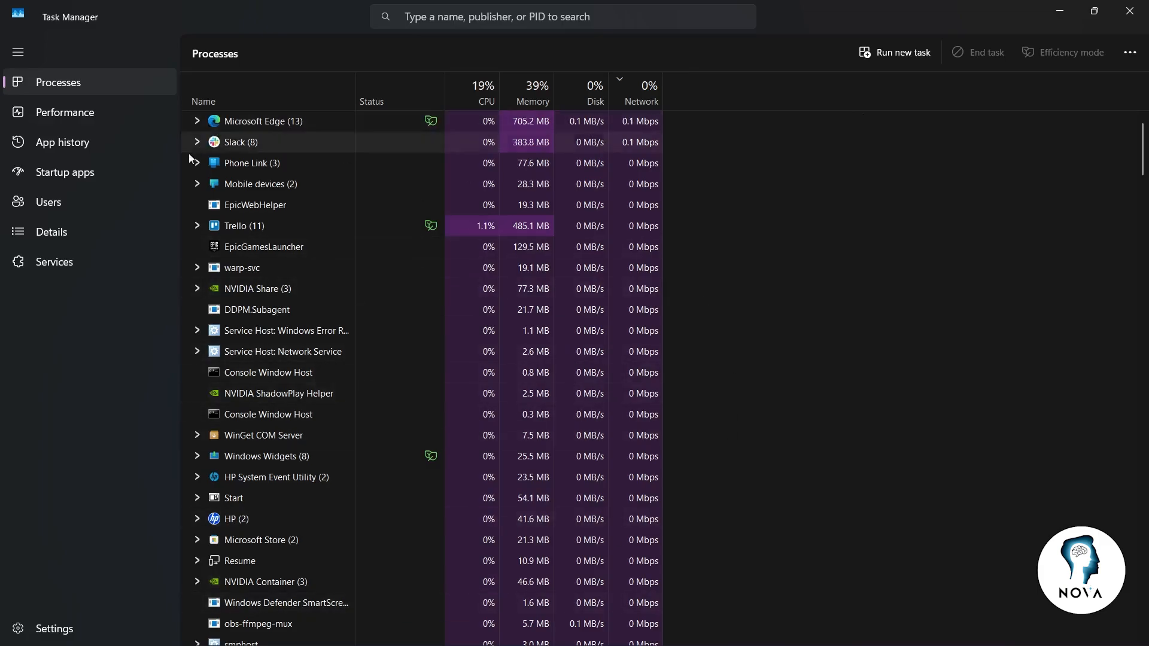
Step: Disable Cloudflare WARP in Task Manager's startup apps
left_click(77, 179)
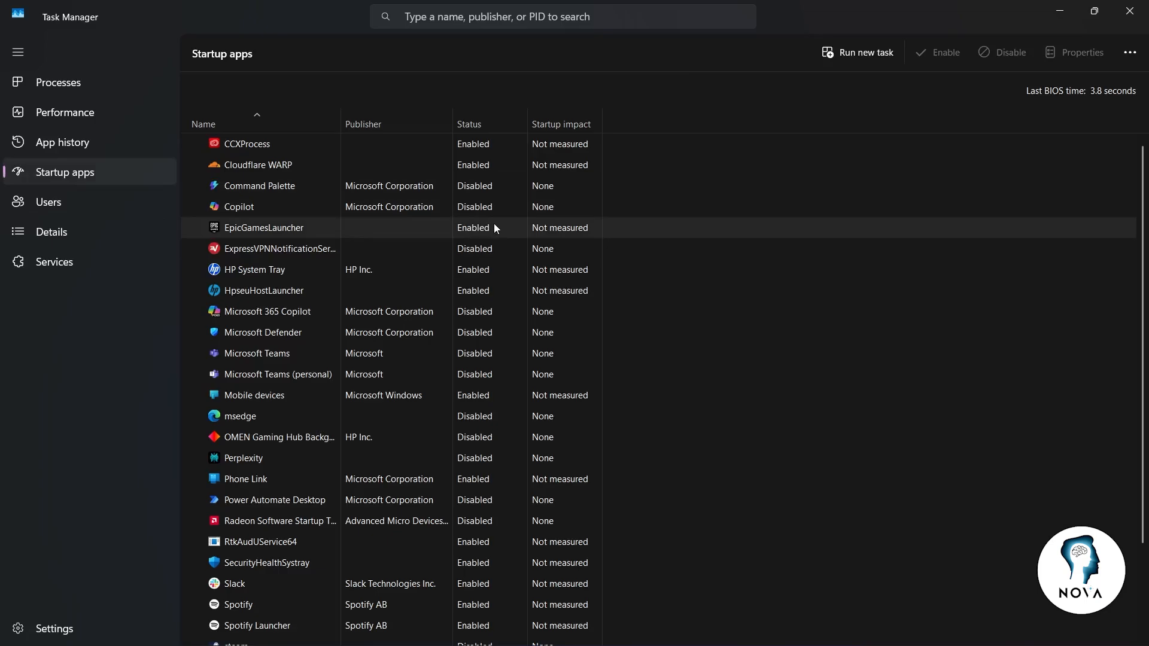
right_click(294, 167)
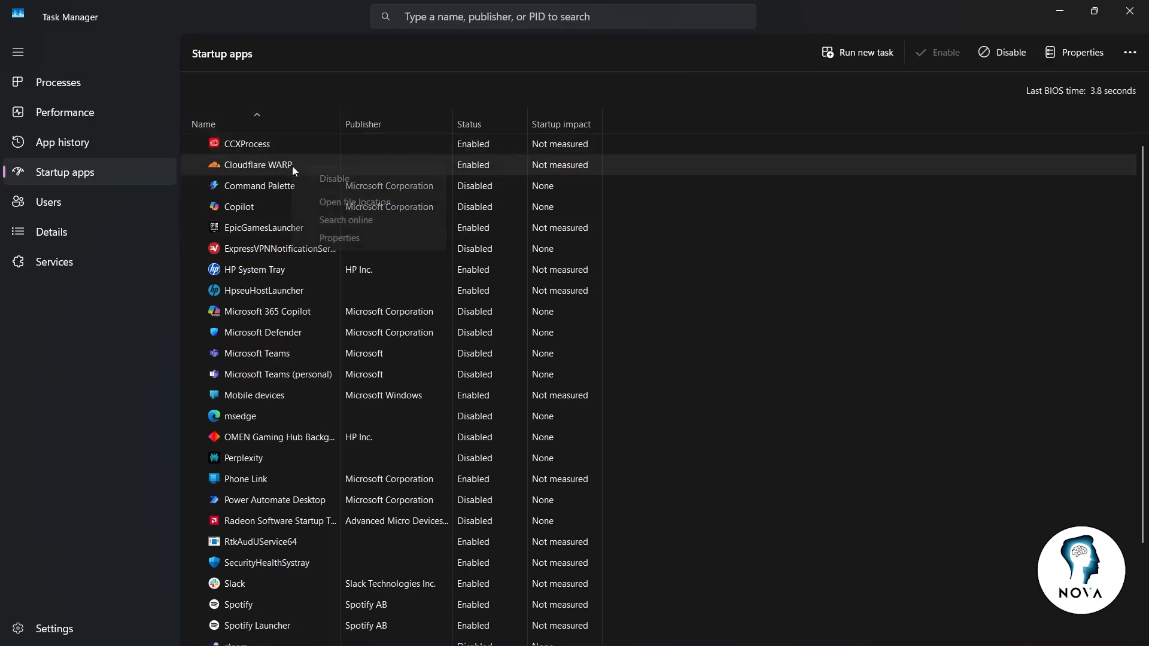
left_click(344, 180)
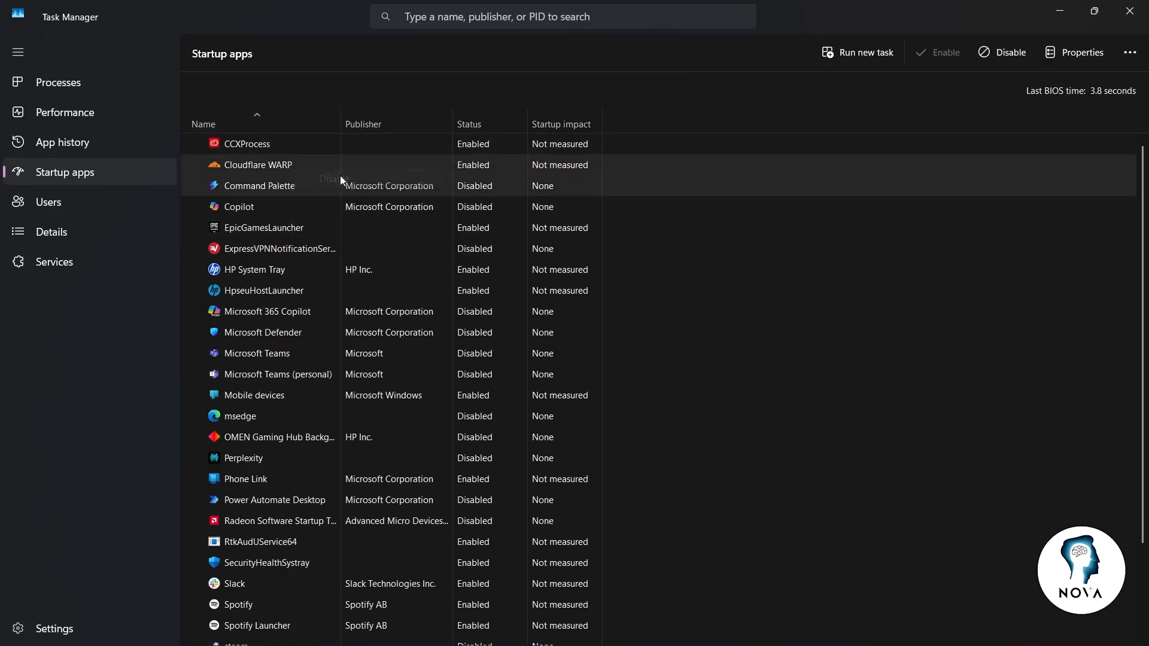
right_click(326, 230)
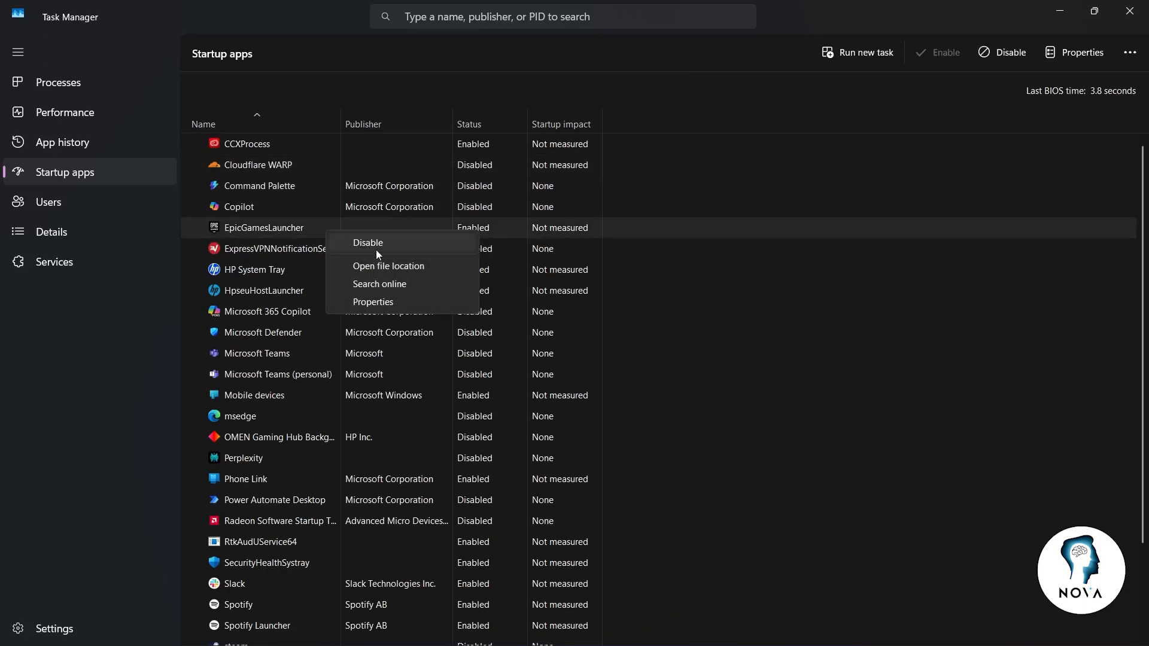
left_click(428, 318)
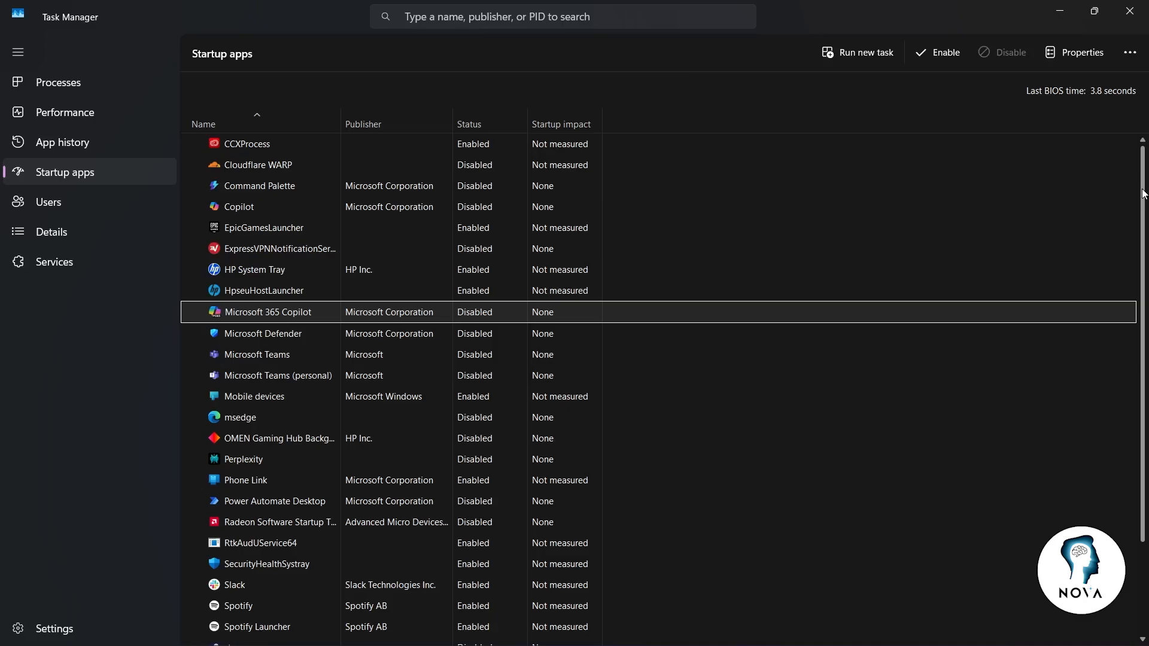
Step: Disable Phone Link in the startup apps and close Task Manager
scroll(1144, 193, "down", 4)
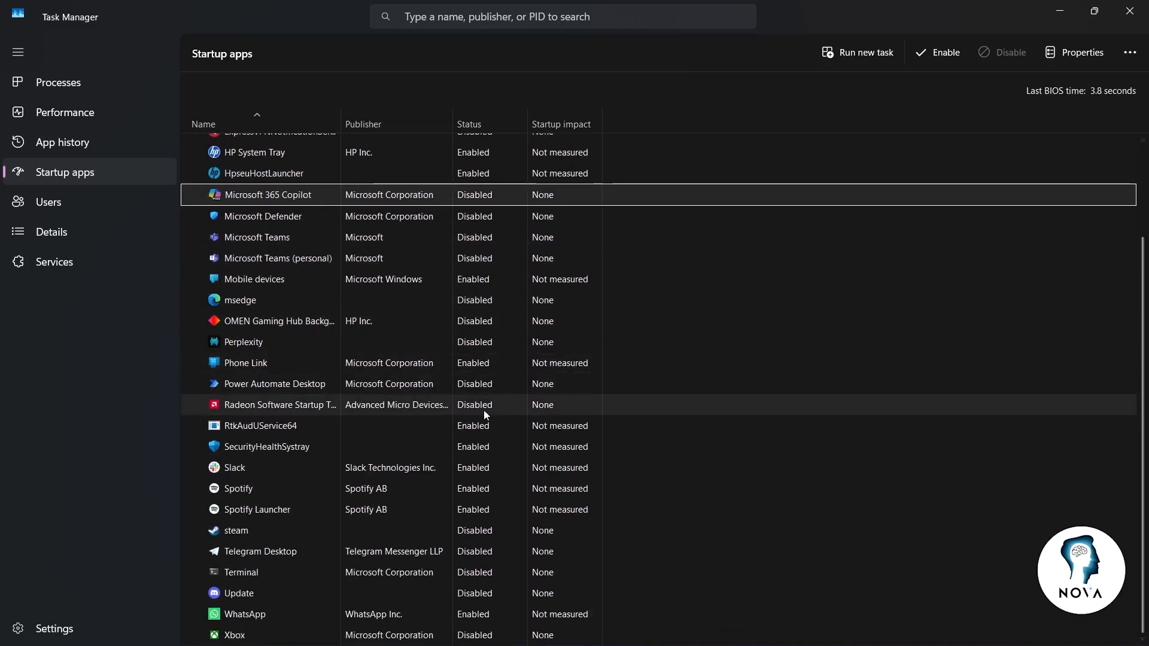
left_click(461, 427)
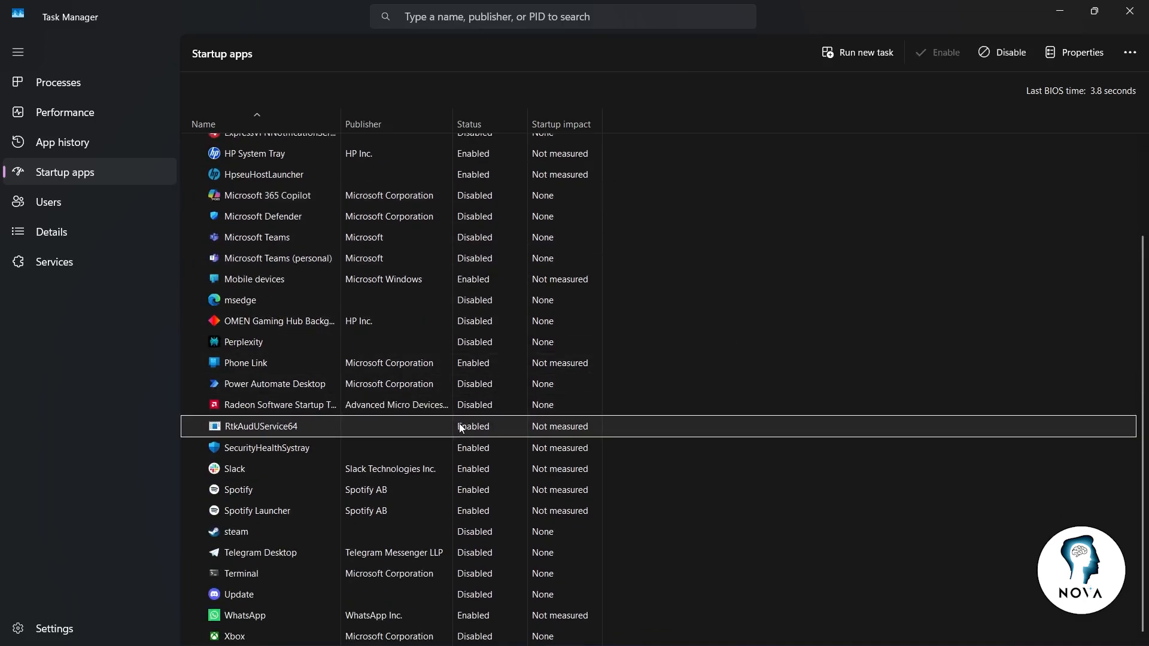
right_click(447, 359)
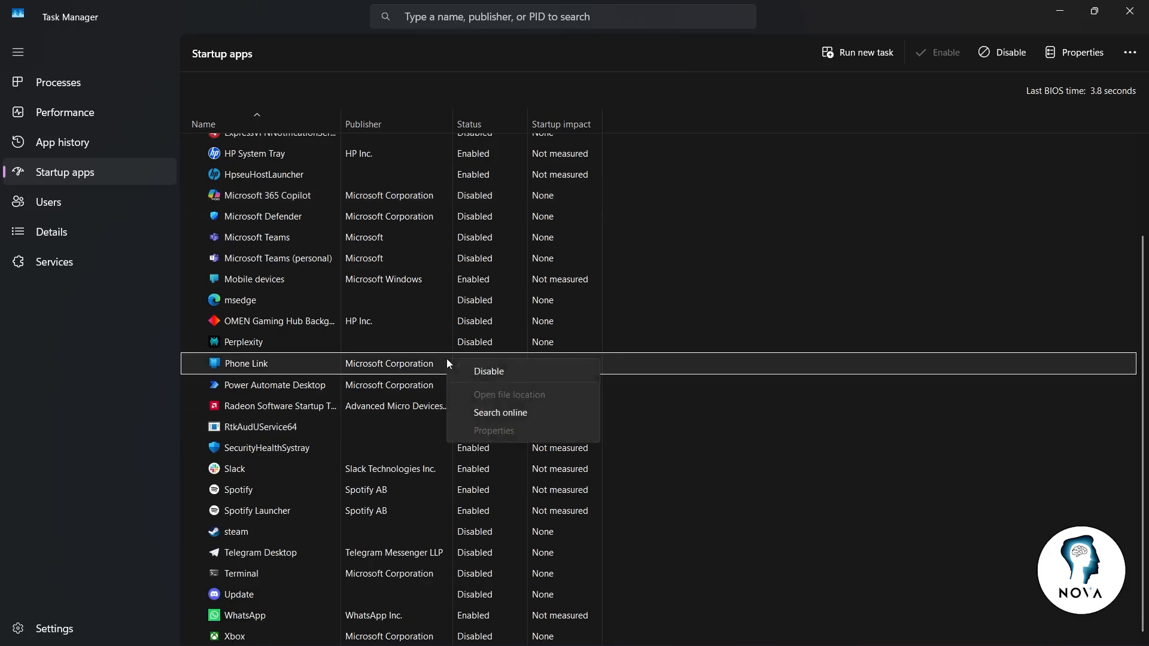
left_click(497, 376)
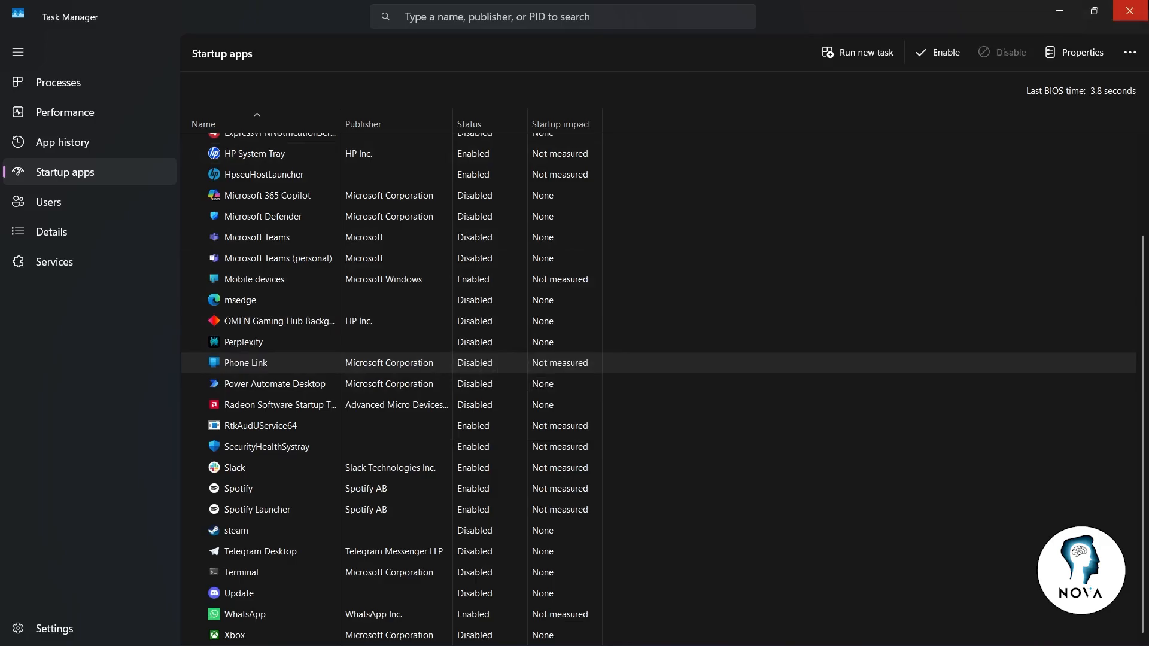
left_click(1129, 11)
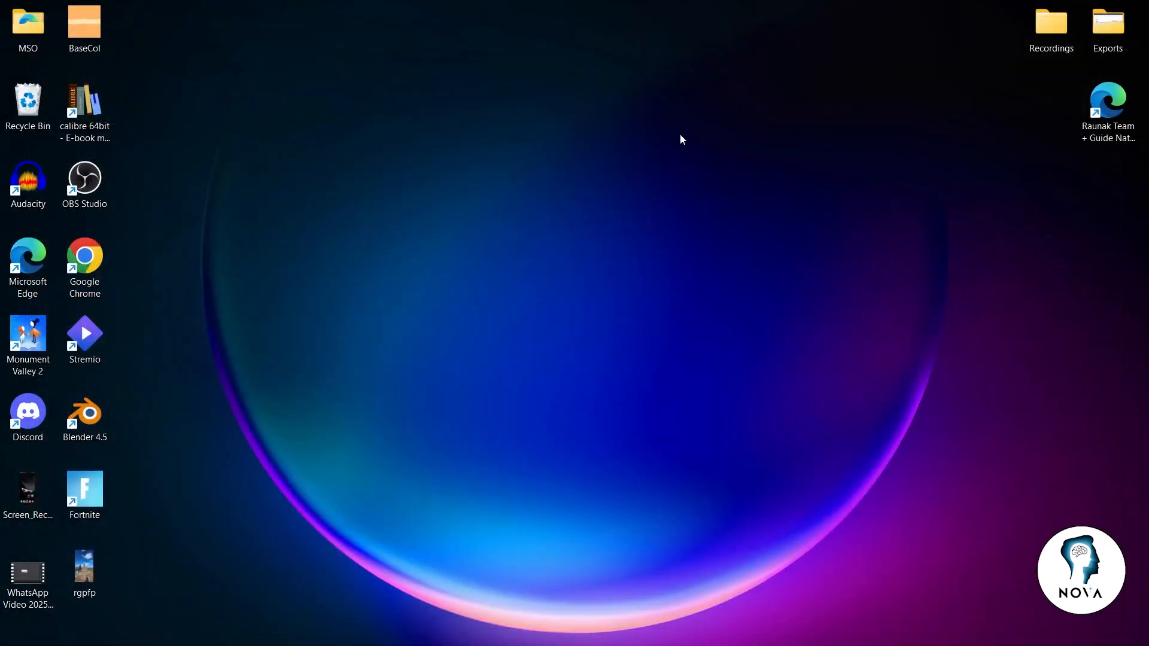
Step: Open Windows Settings and bring up the advanced options of the installed HP Smart app
left_click(359, 628)
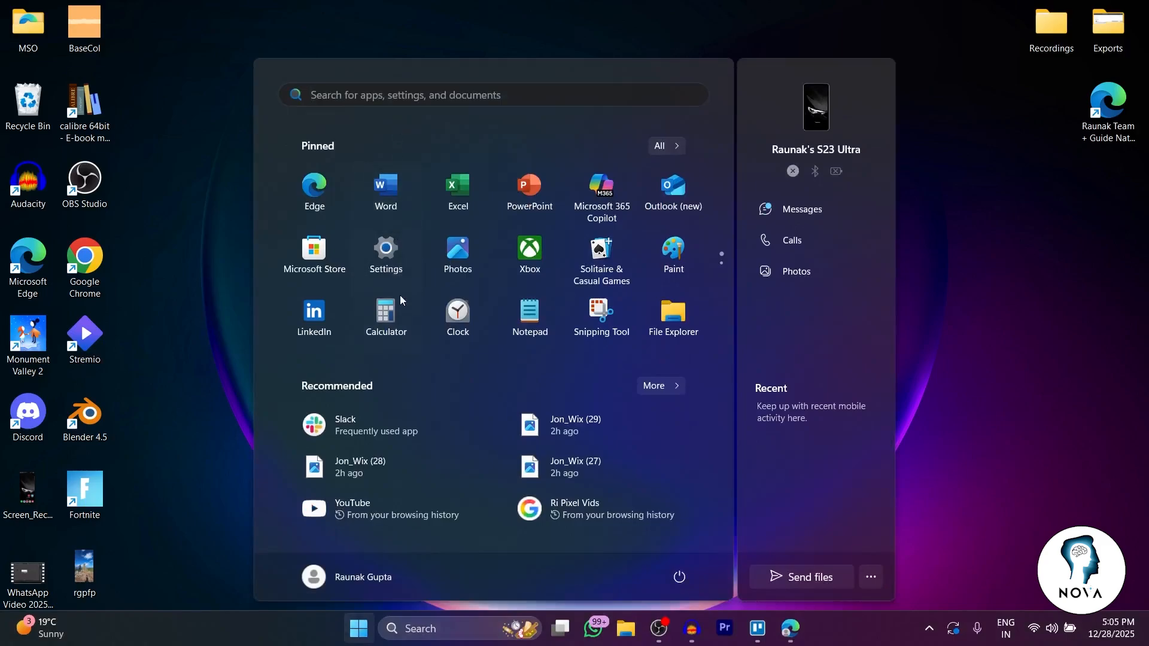
left_click(365, 254)
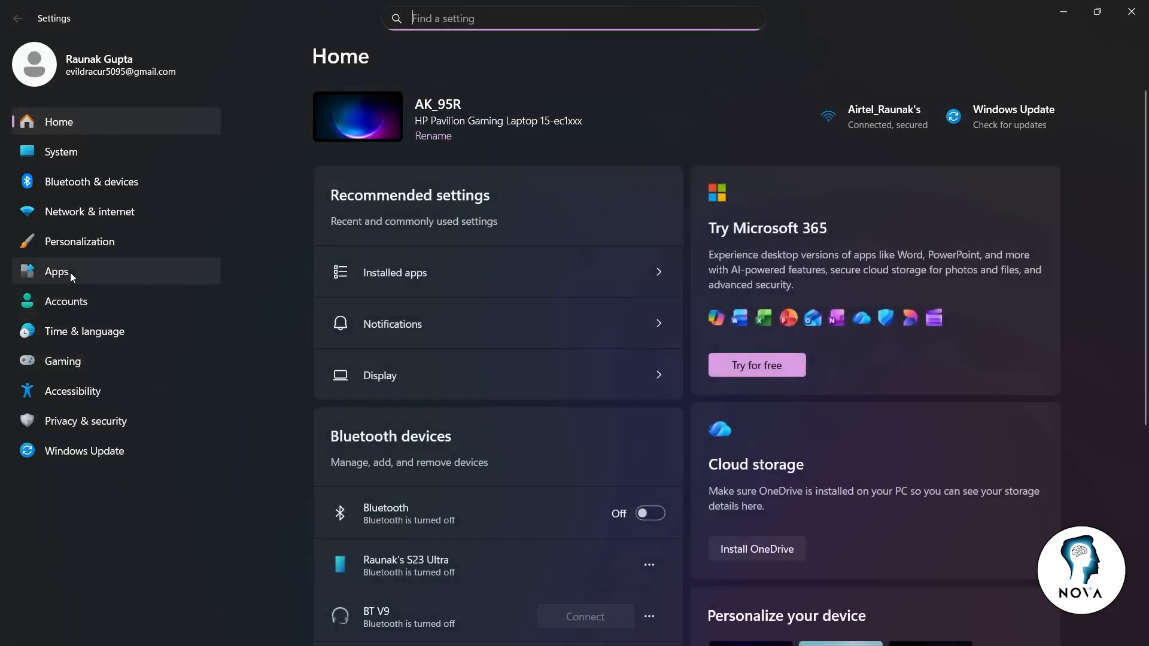
left_click(70, 272)
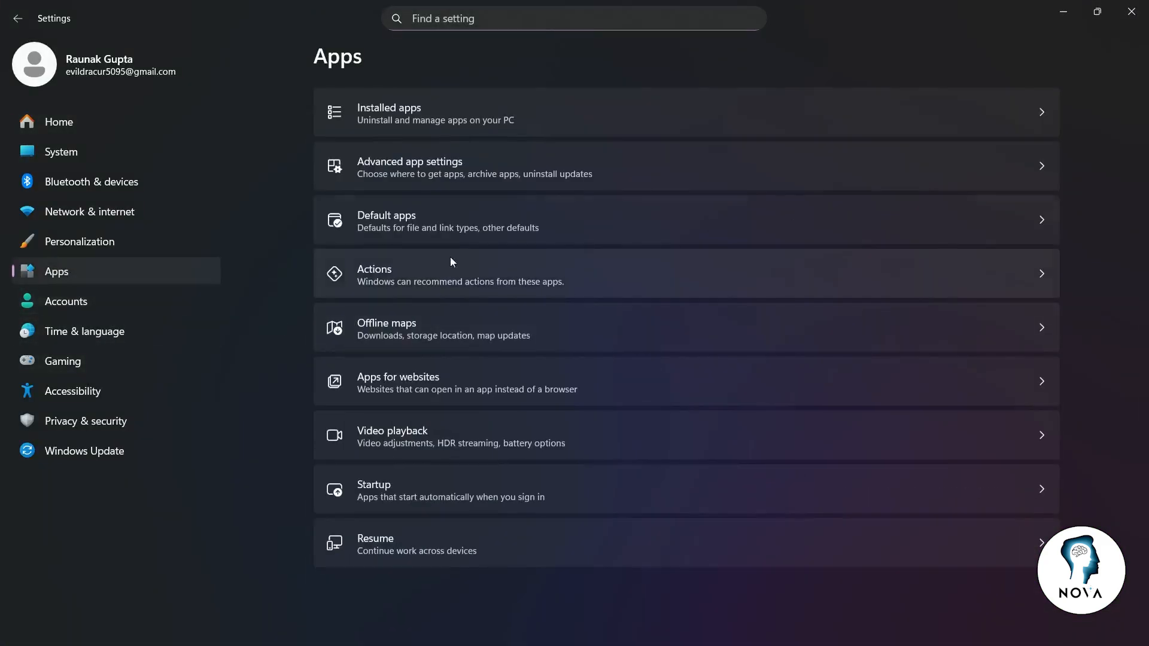
left_click(417, 120)
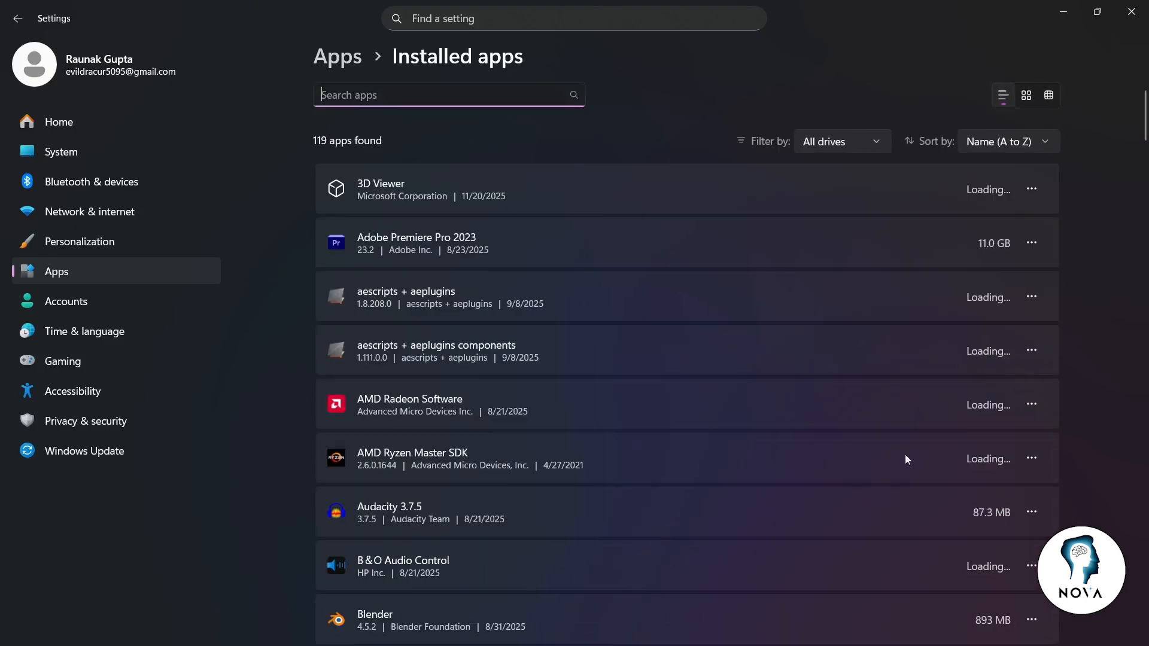
left_click(1031, 316)
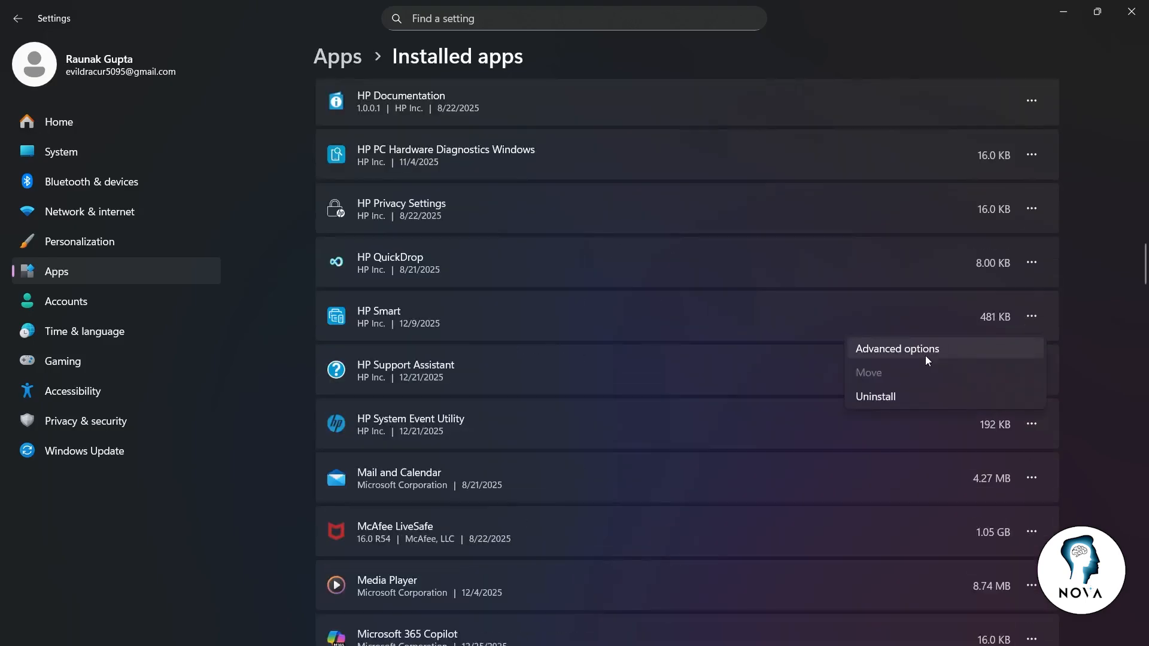
left_click(925, 356)
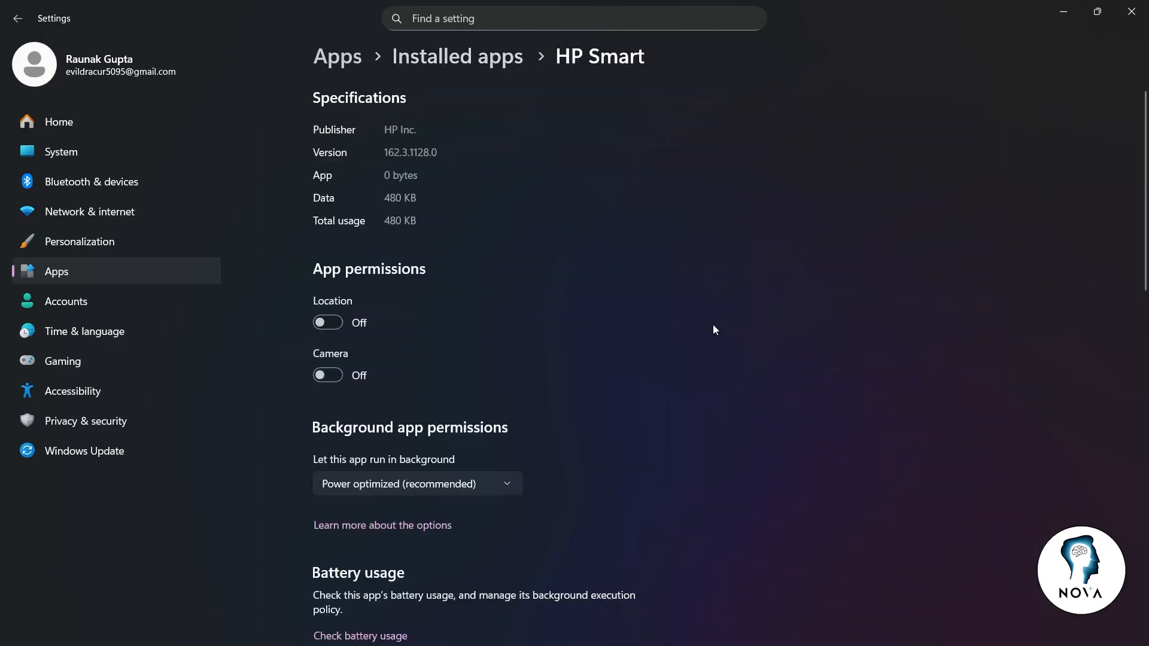
Step: View the background permission choices for HP Smart without changing the setting, and close Settings
left_click(457, 487)
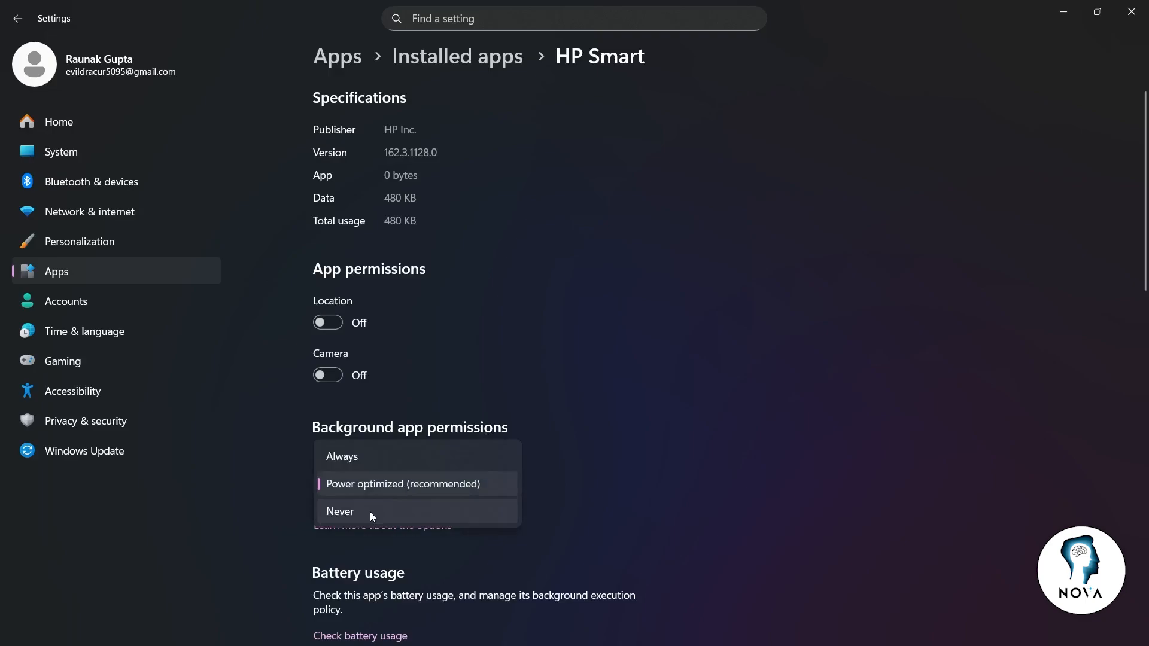
left_click(652, 484)
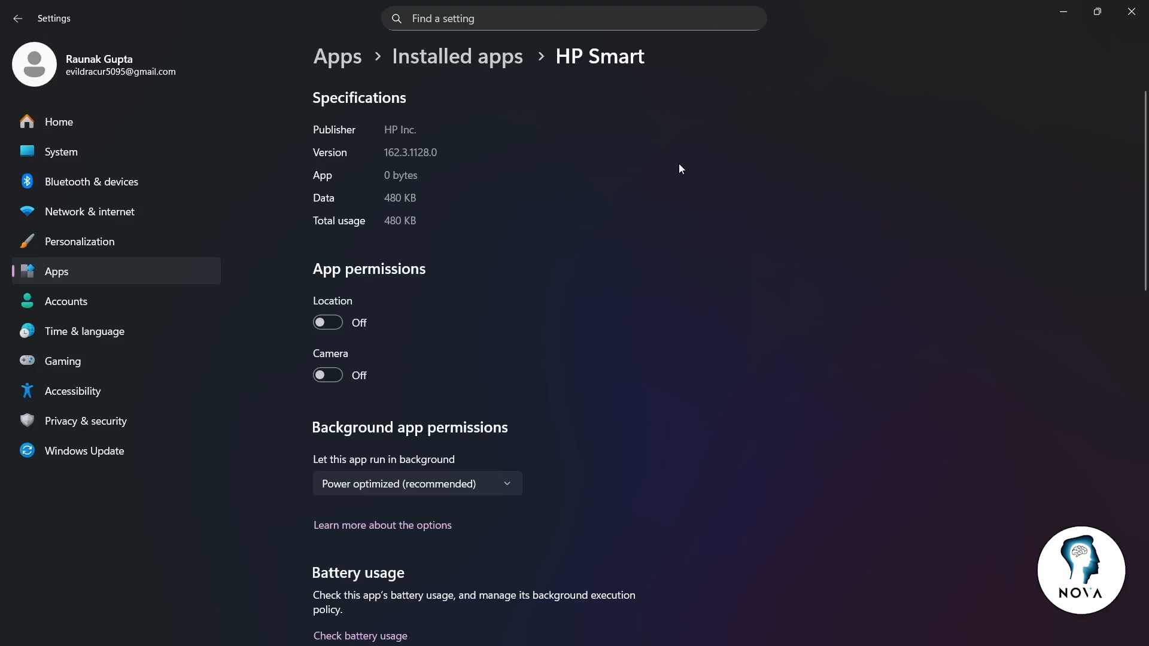
left_click(1130, 12)
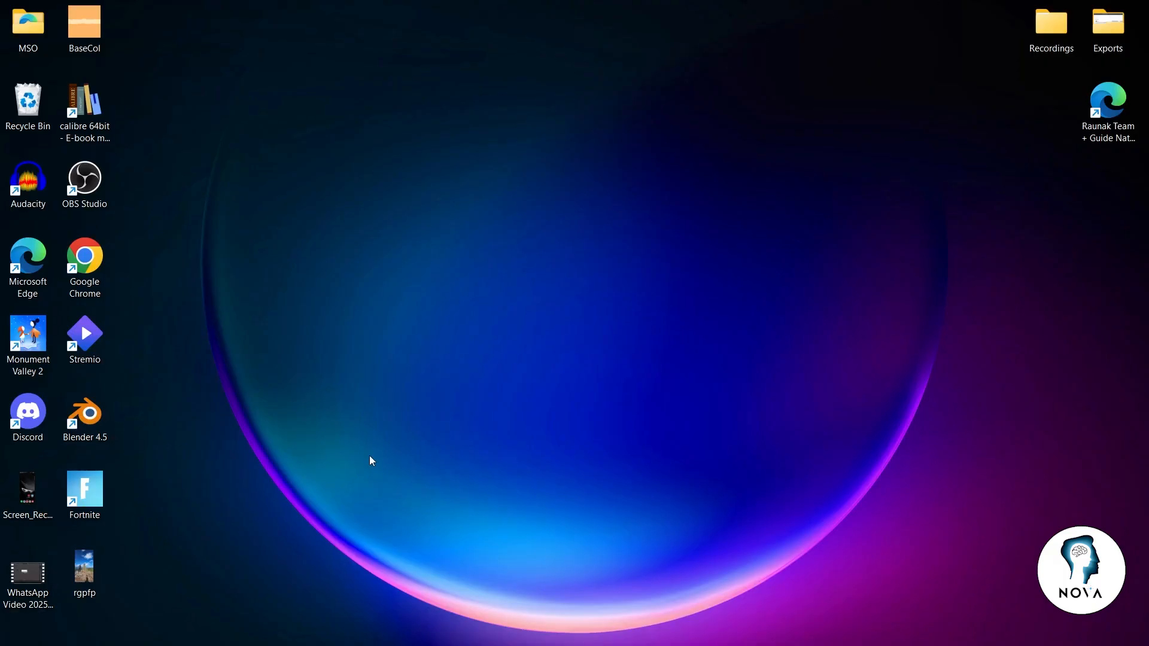
Step: Reopen Windows Settings and check for updates in Windows Update
left_click(359, 628)
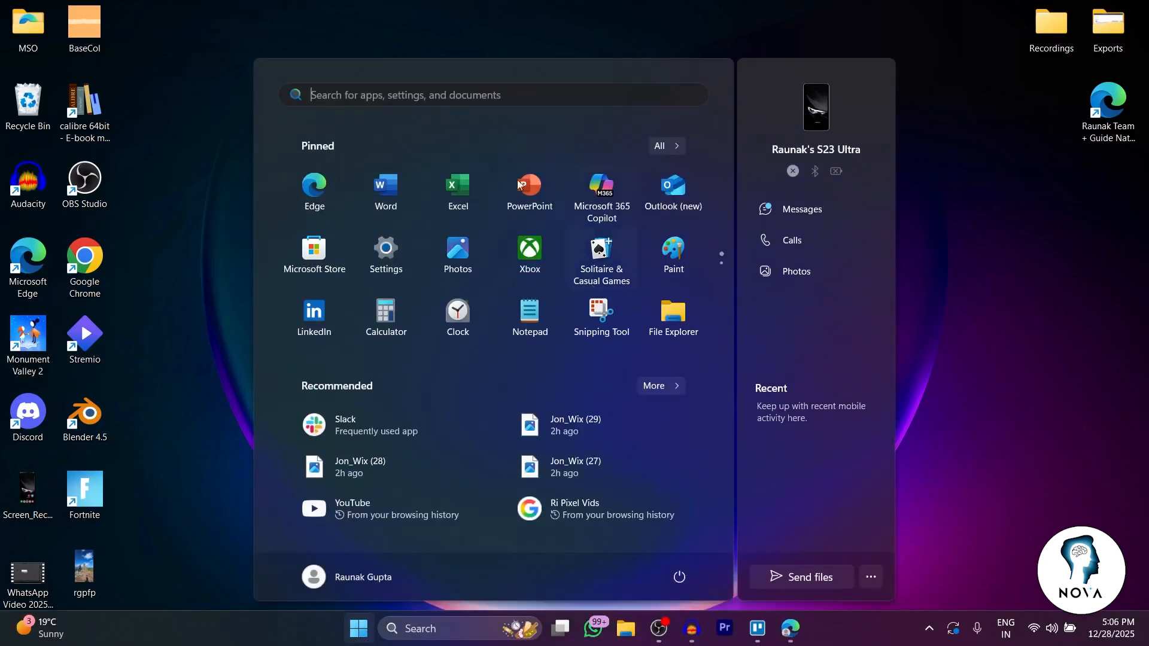
left_click(386, 254)
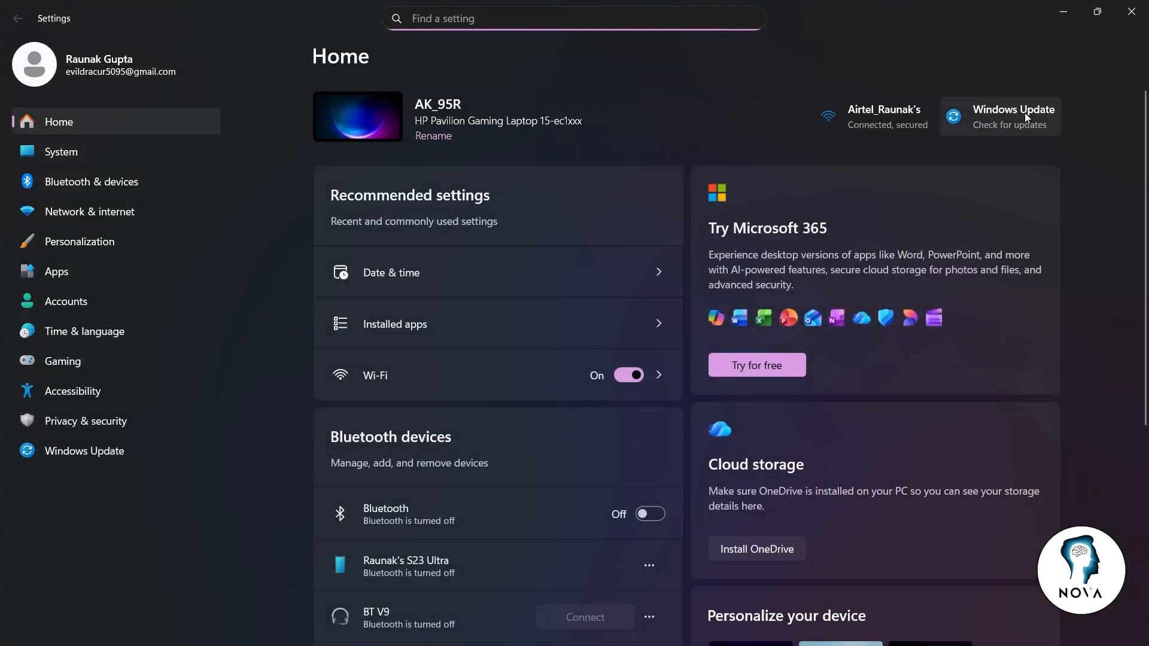
left_click(992, 113)
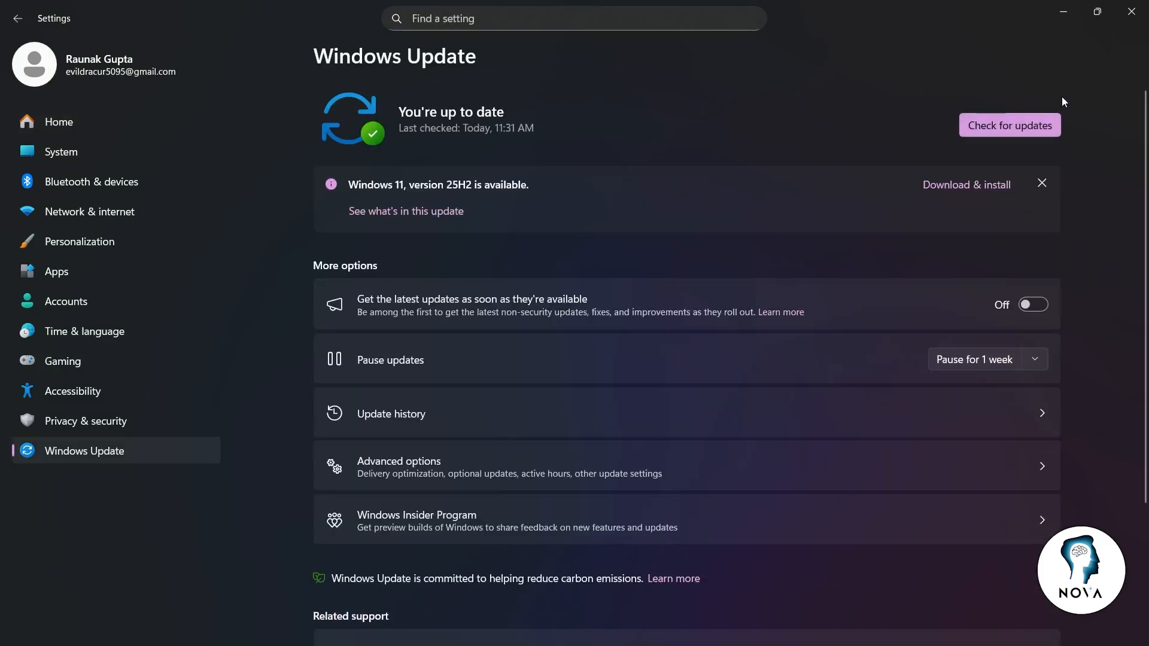
left_click(1026, 127)
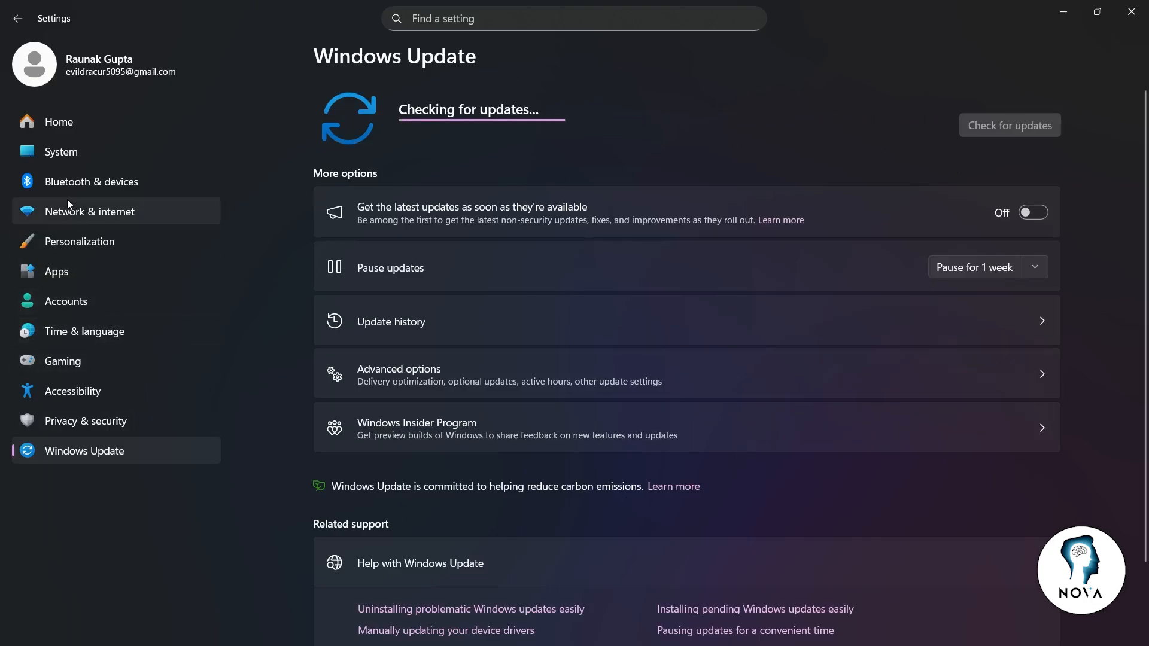
Step: Open Virus & threat protection in Windows Security and try to start a quick scan
left_click(106, 419)
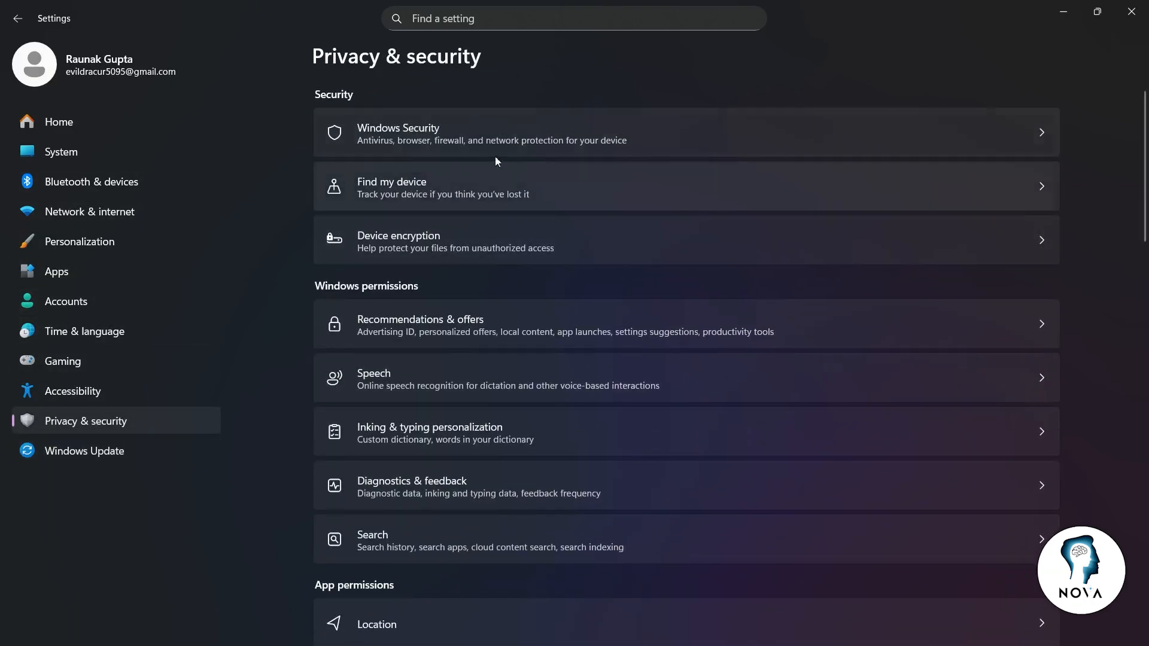
left_click(487, 131)
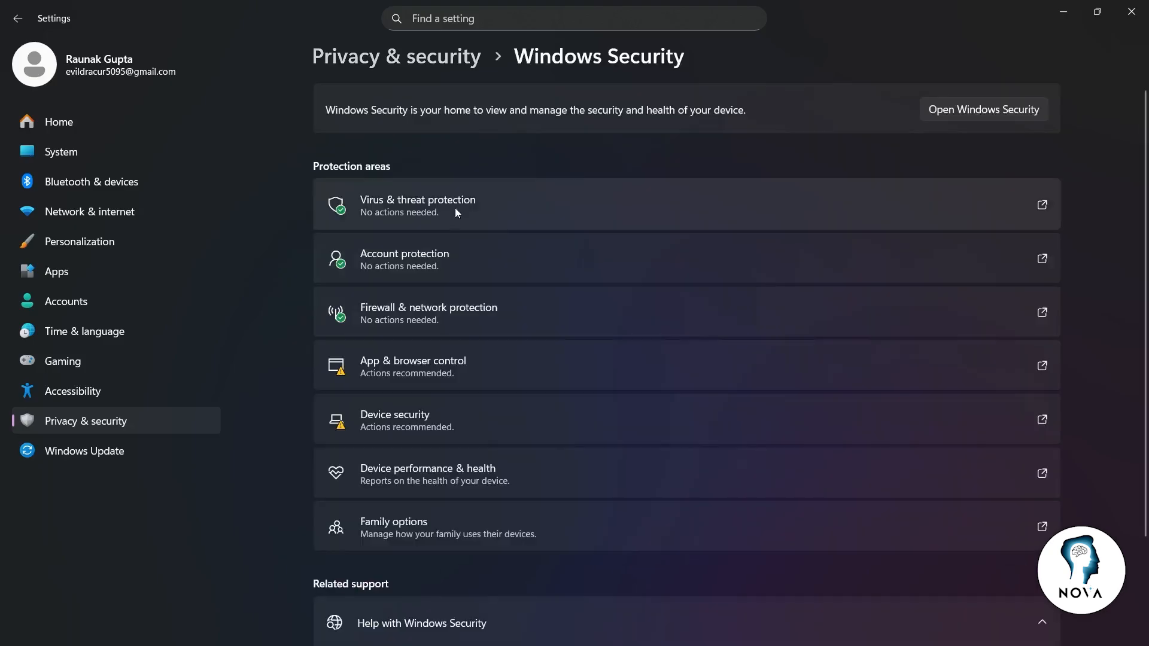
left_click(461, 205)
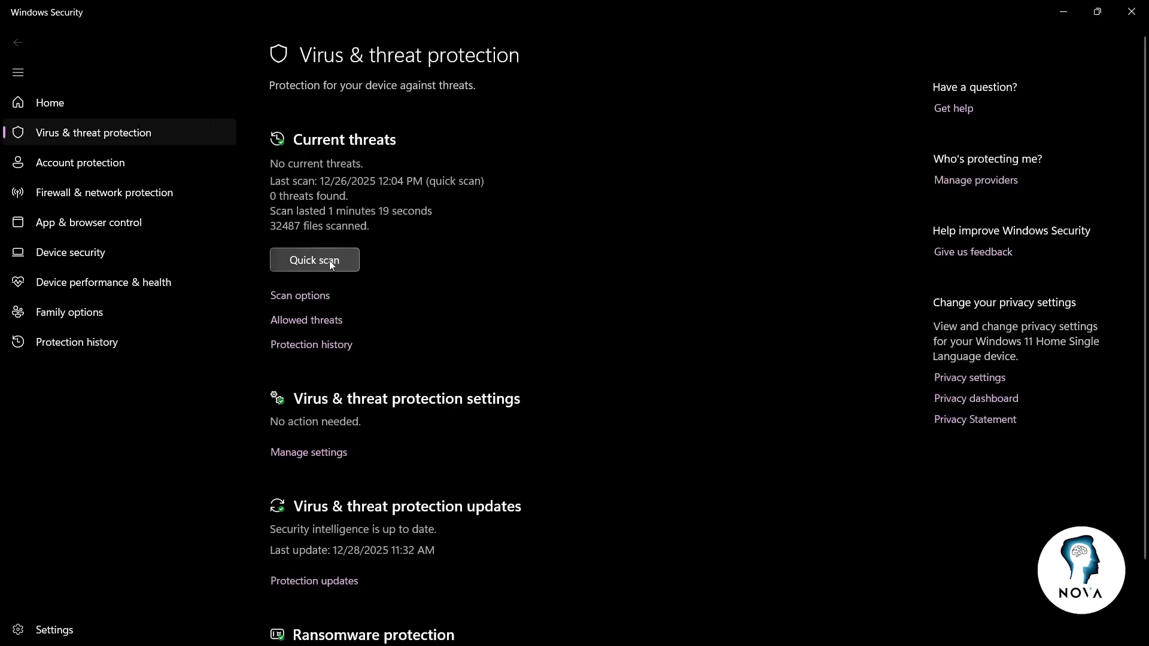
left_click(331, 262)
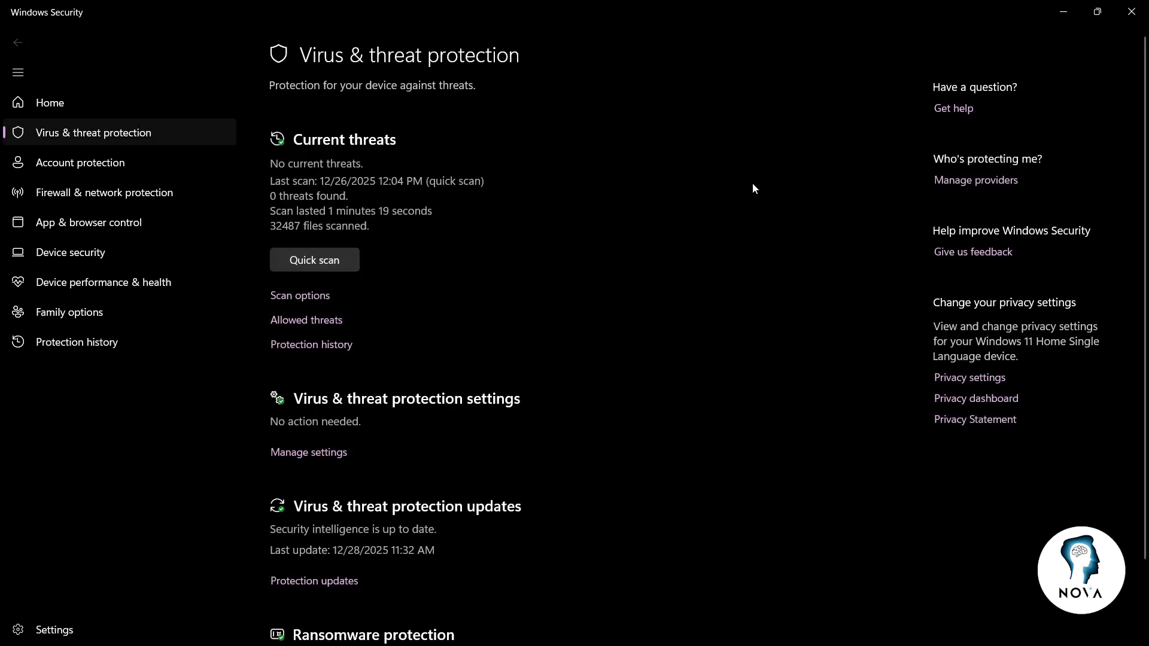
Step: Close Windows Security and Settings, and open the Performance Options of System Properties by running sysdm.cpl
left_click(1131, 12)
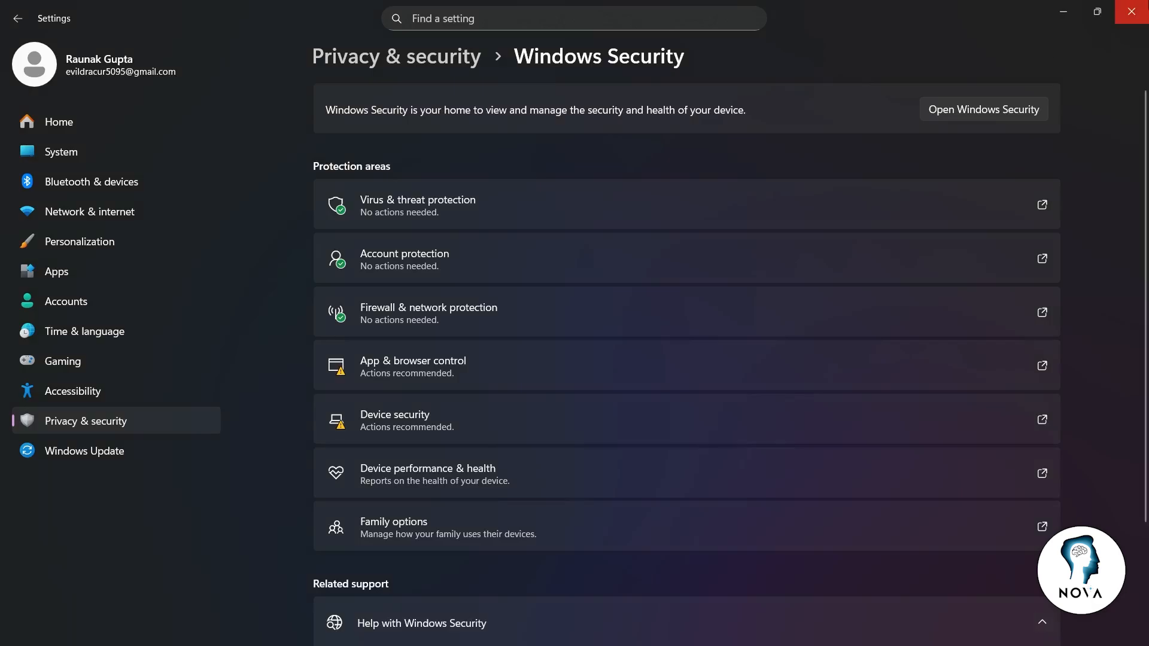
left_click(1131, 12)
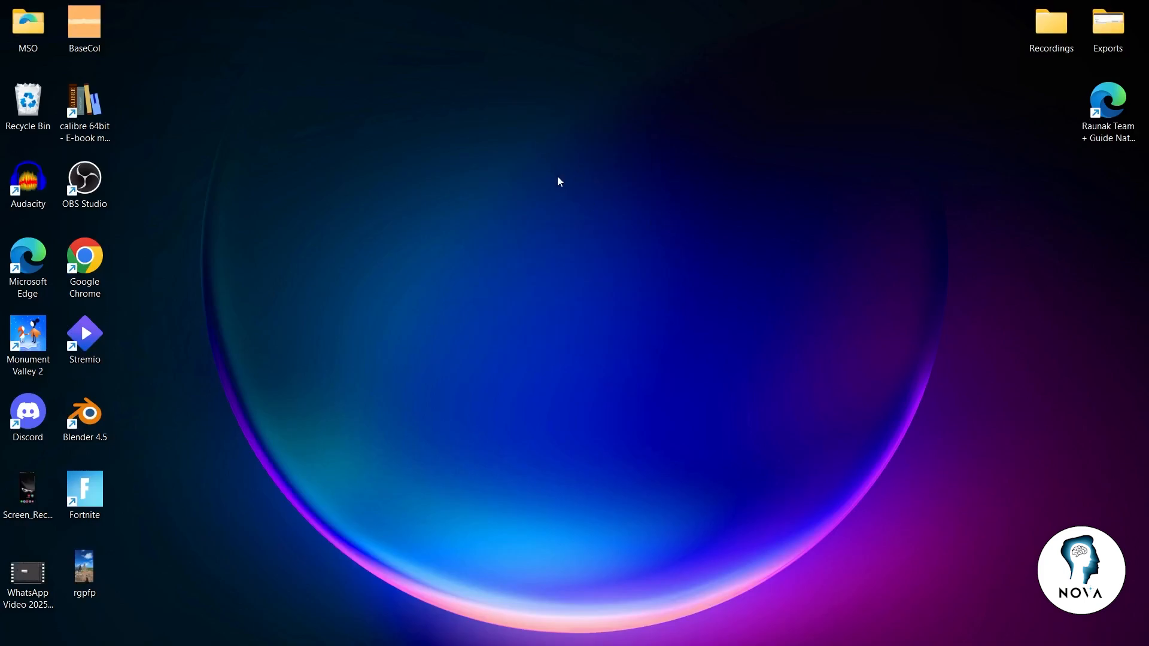
key("super+r")
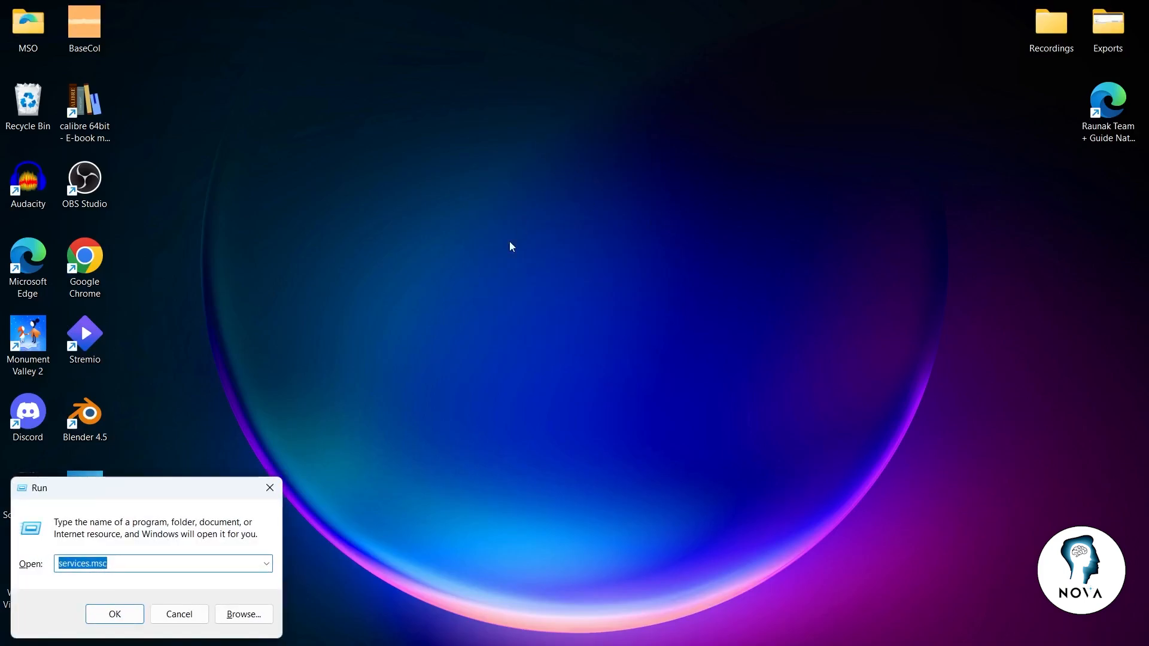
type("sysdm.cpl")
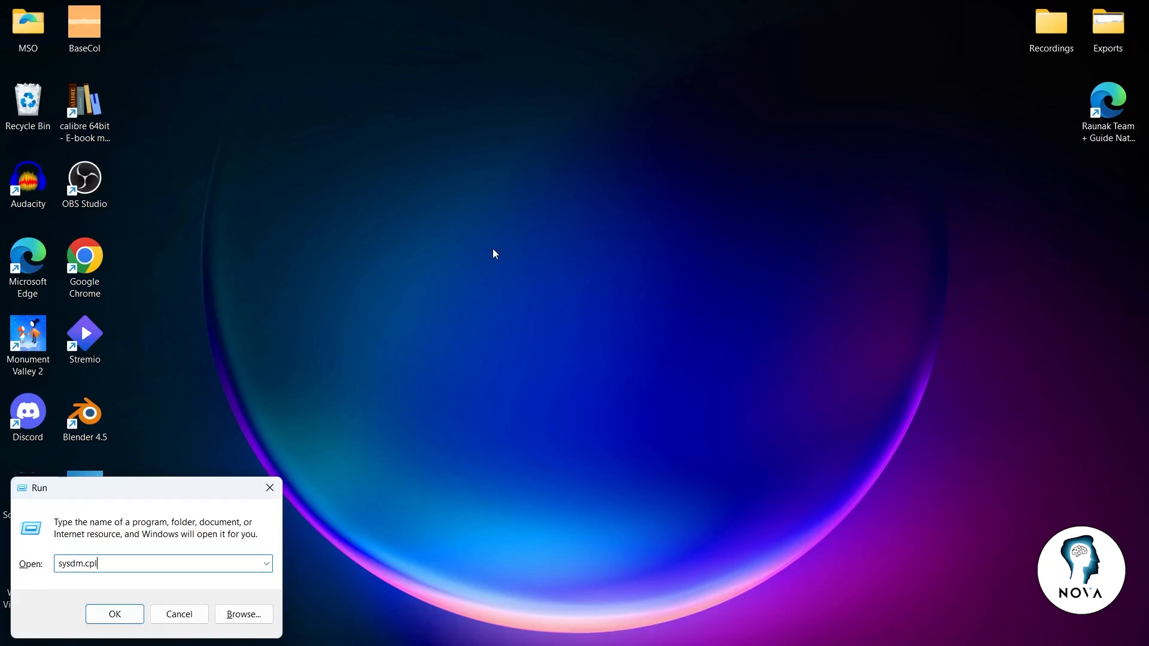
key("Return")
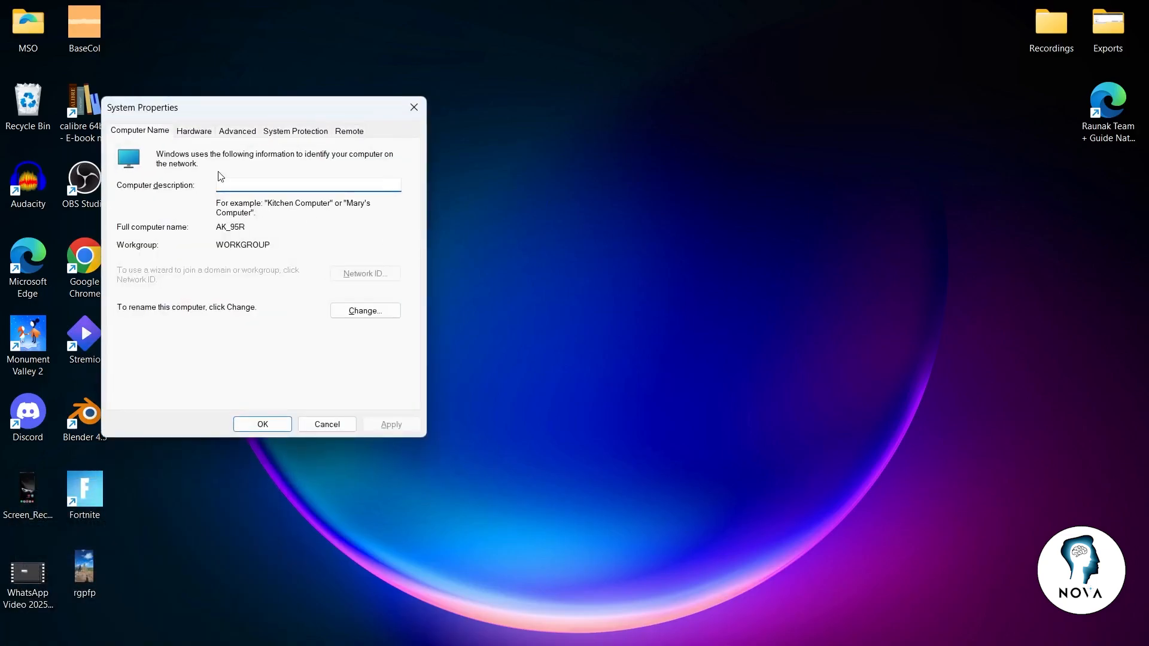
left_click_drag(249, 108, 580, 113)
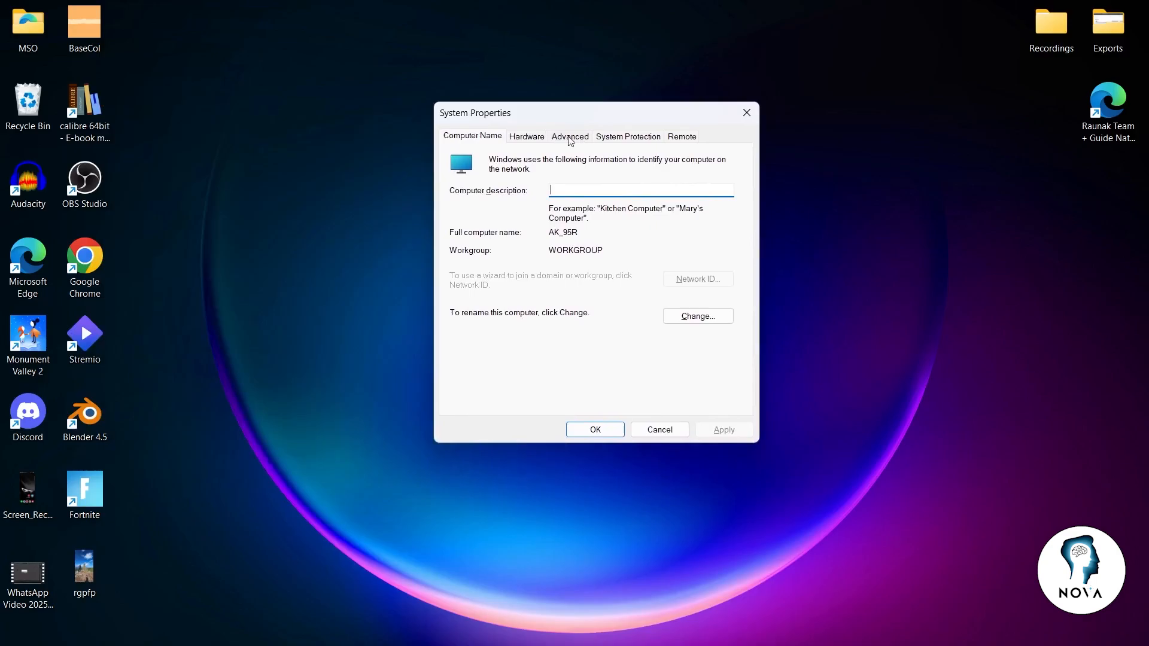
left_click(570, 137)
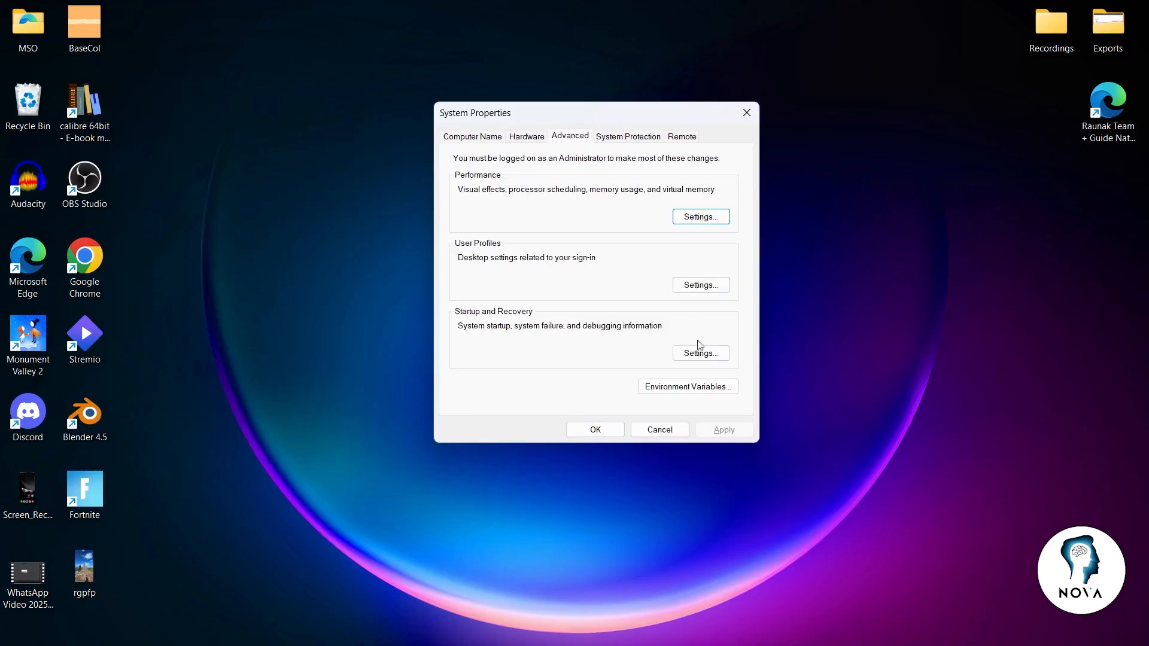
left_click(700, 217)
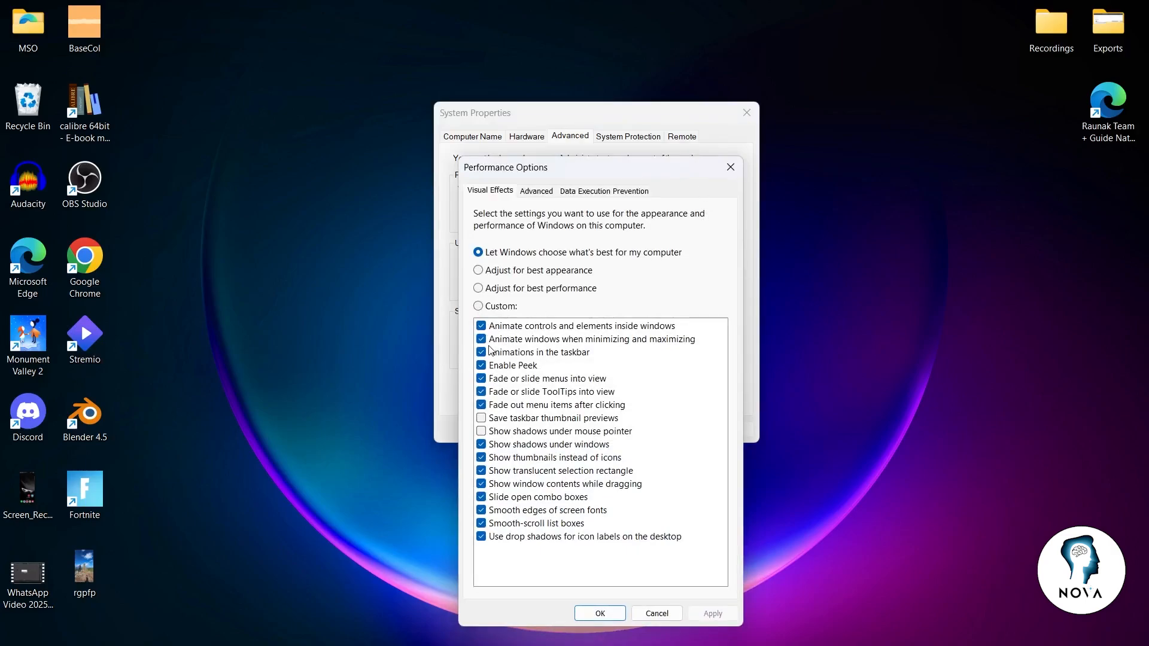
Step: Try turning off animations for controls inside windows, minimizing and maximizing, and the taskbar; discard the changes and close System Properties
left_click(482, 326)
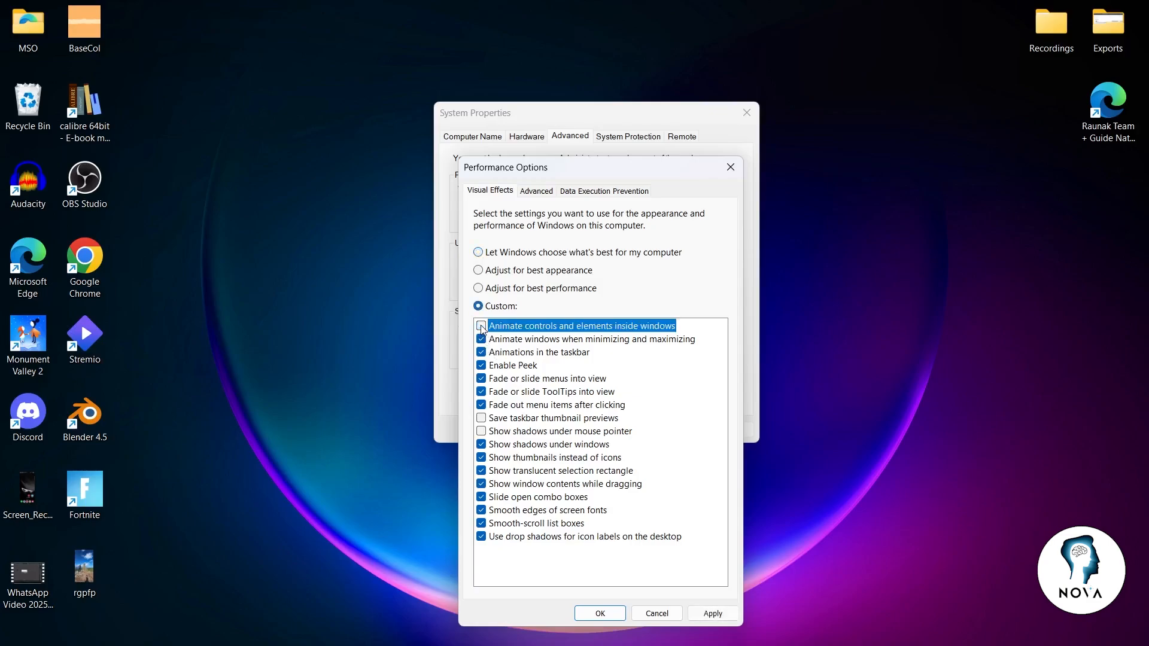
left_click(481, 340)
left_click(482, 353)
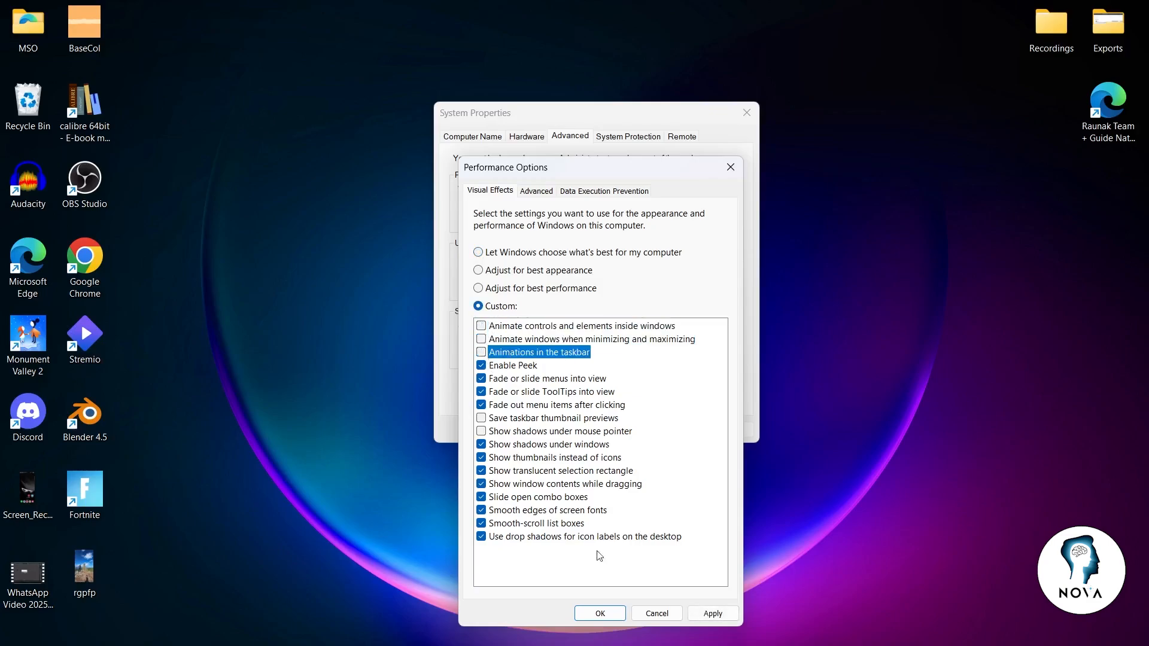
left_click(662, 614)
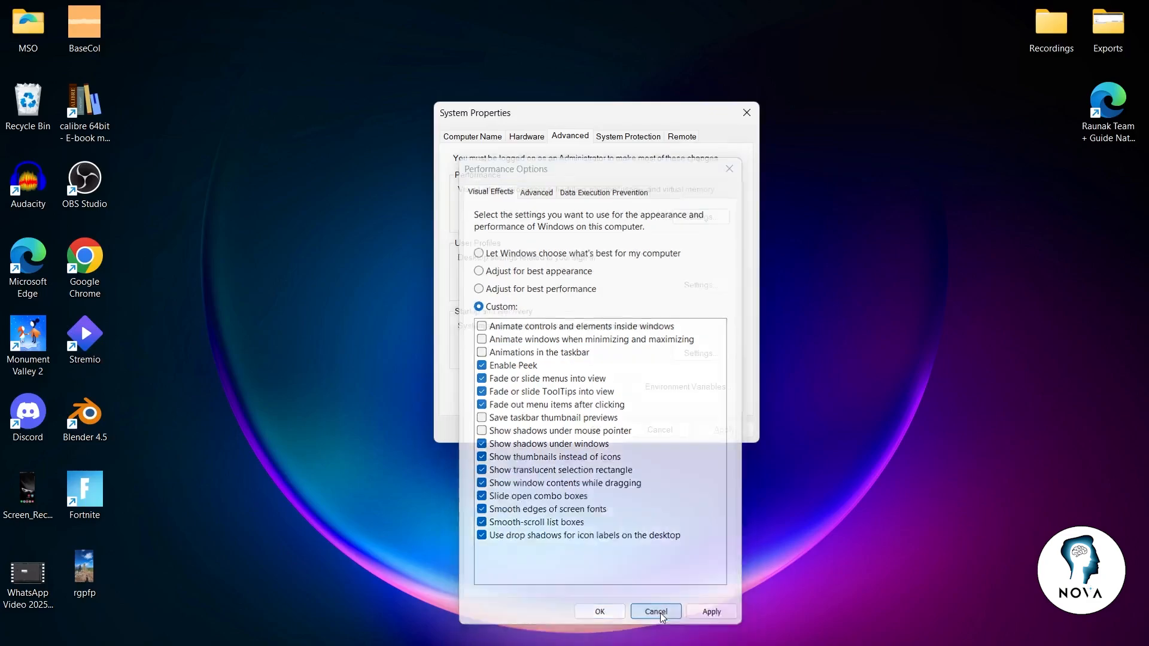
left_click(746, 113)
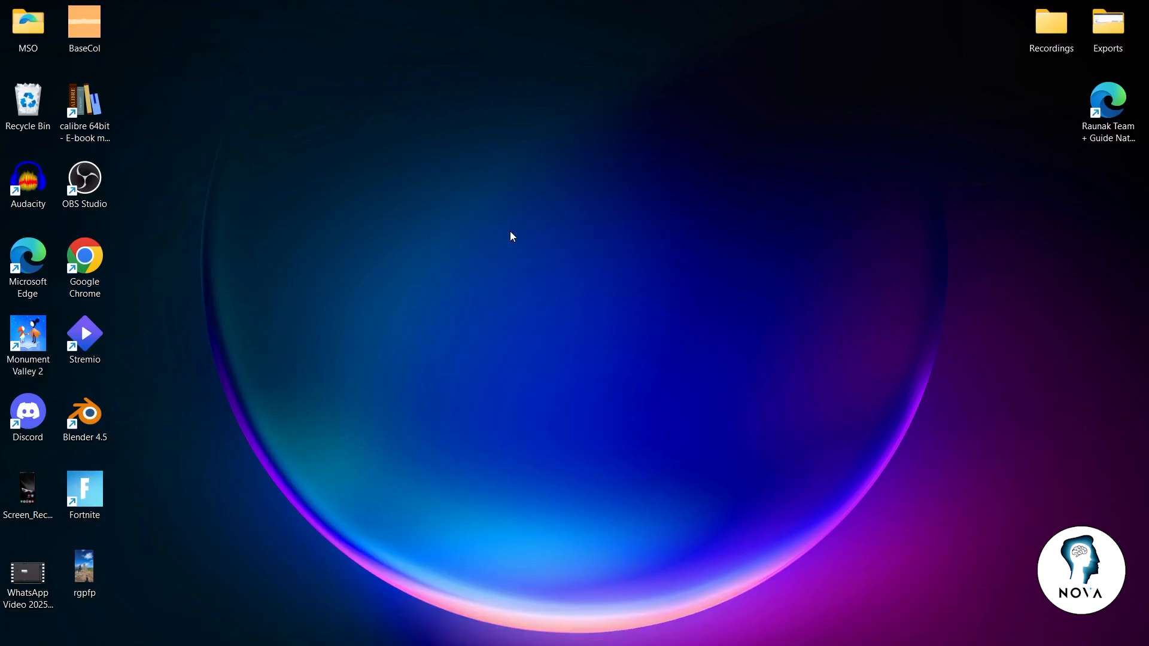
Step: Search Task Manager's processes for "windows", view the restart option of Windows Explorer without using it, and close Task Manager
key("ctrl+shift+Escape")
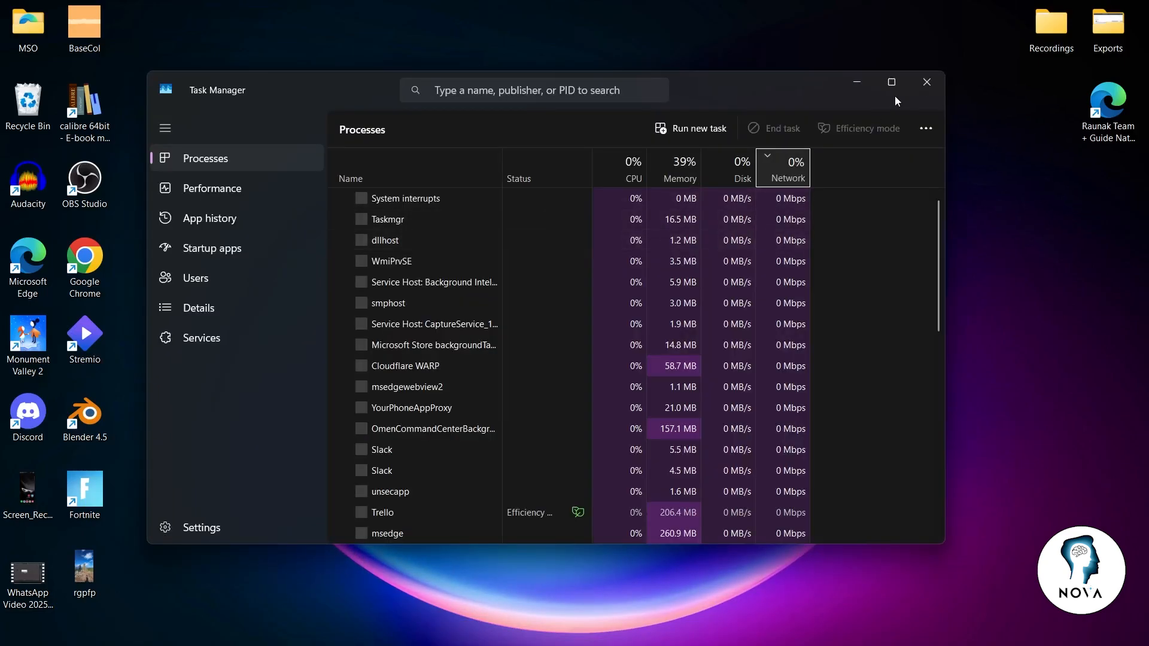
left_click(895, 95)
type("windows")
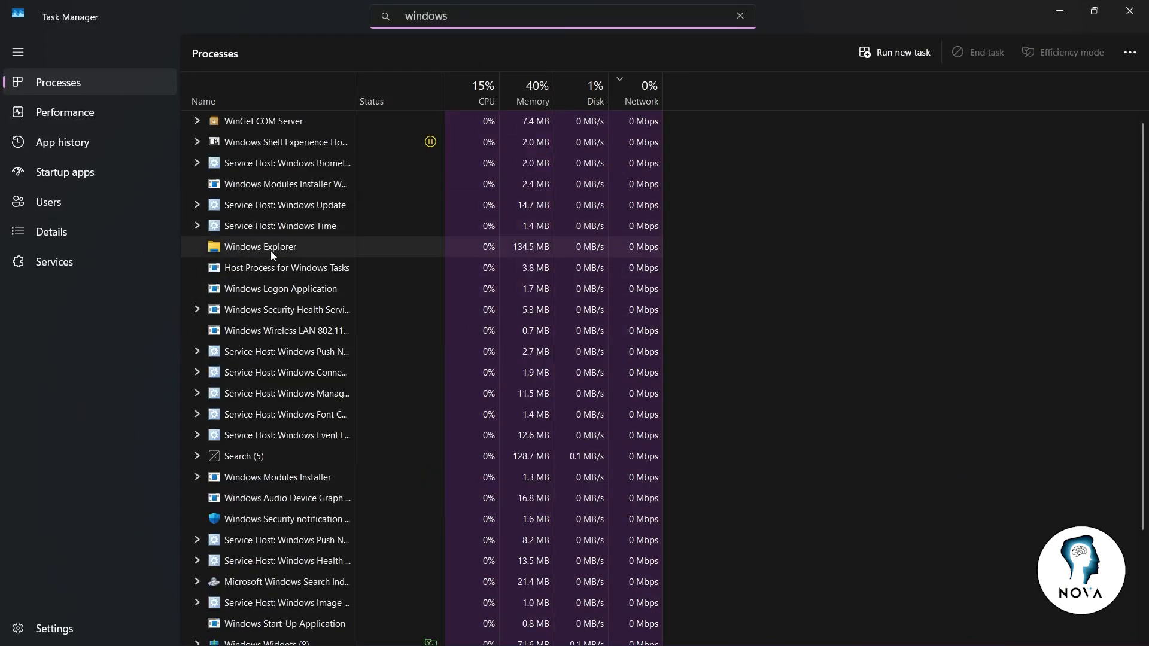
left_click(270, 248)
right_click(270, 248)
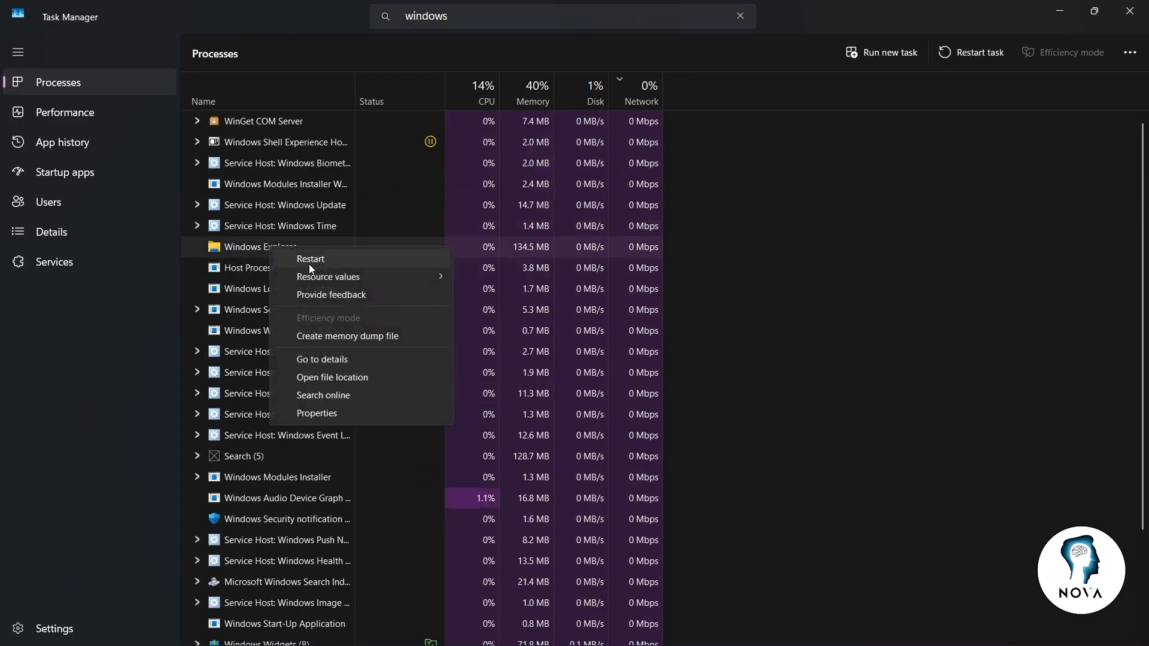
left_click(848, 277)
left_click(1130, 10)
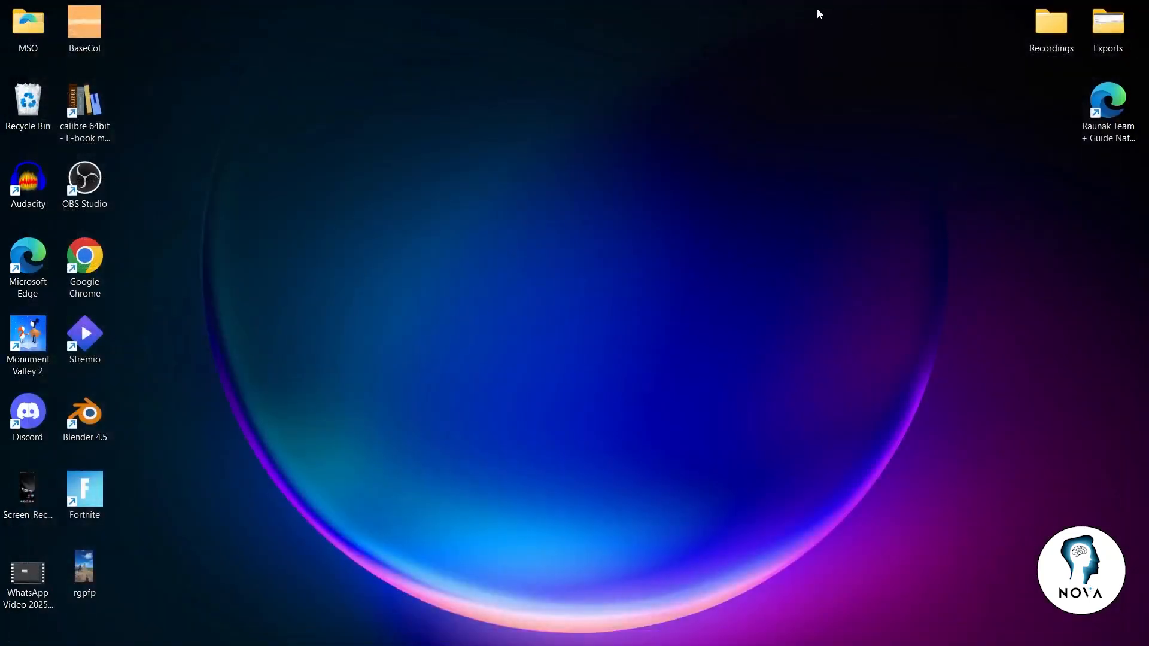
Step: Refresh the Windows desktop
right_click(487, 143)
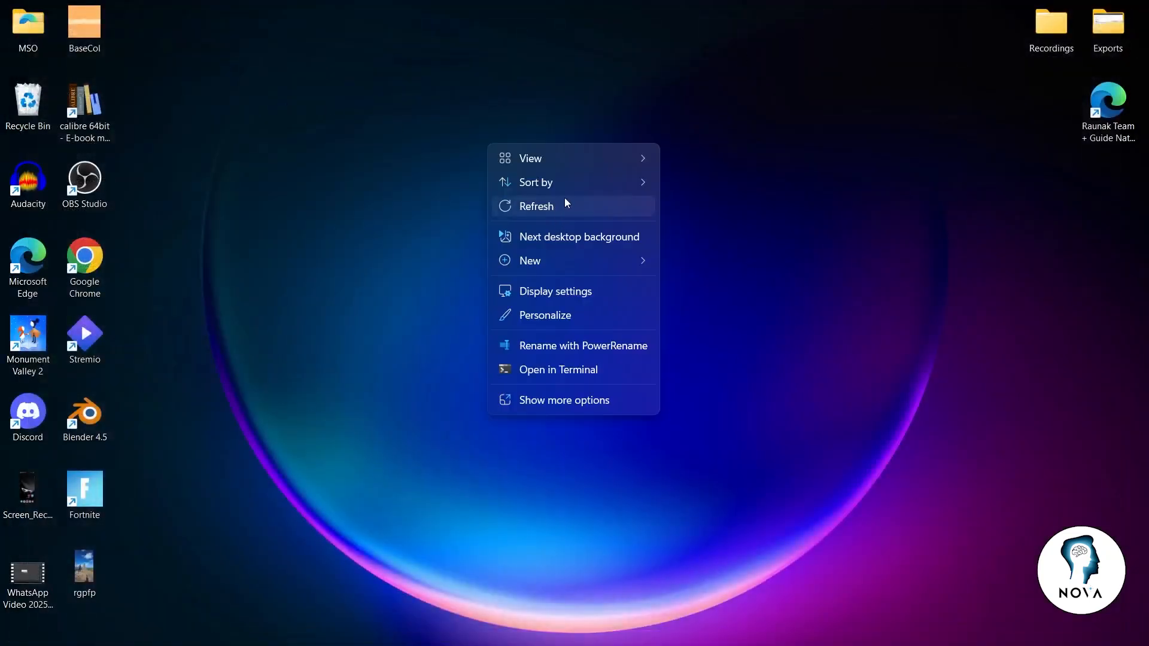
left_click(565, 199)
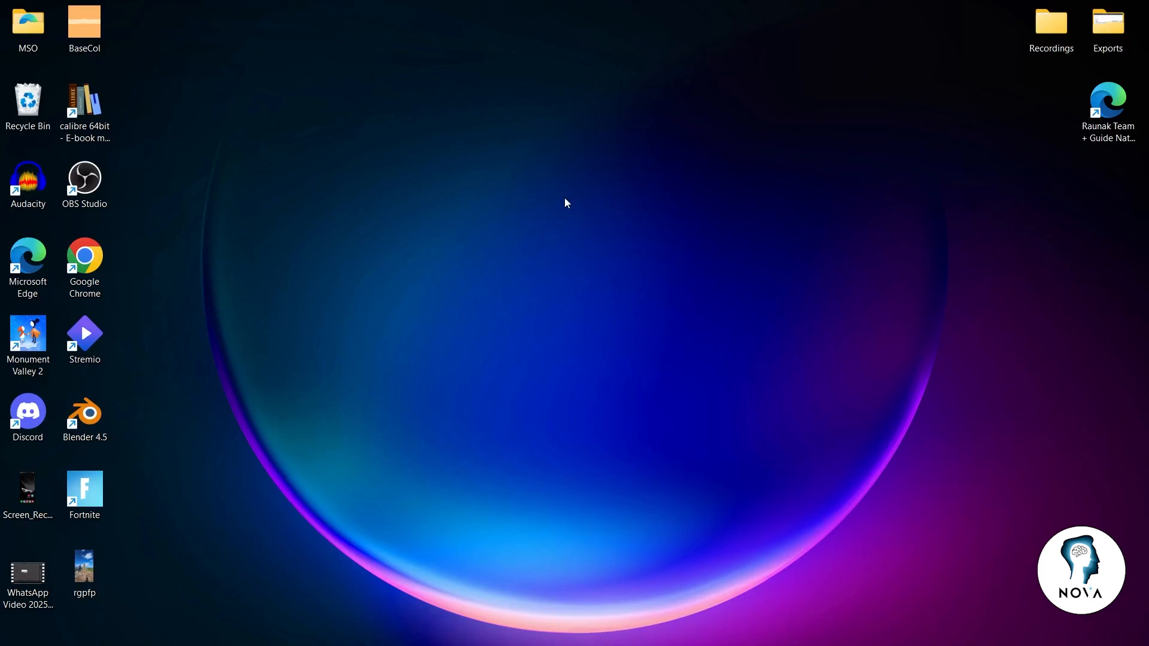